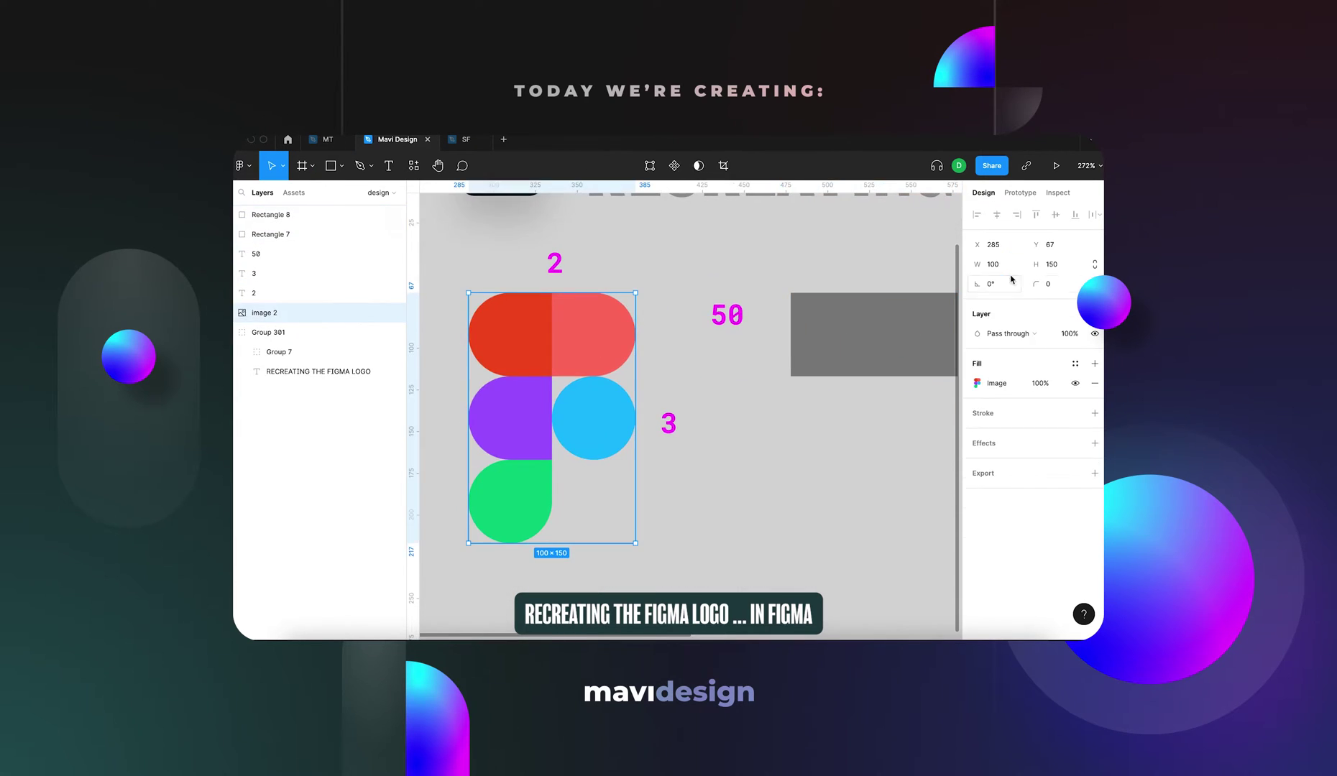
Step: Locate and select the reference logo image on the canvas
{"action": "scroll", "coordinate": [791, 402], "scroll_direction": "down", "scroll_amount": 3}
{"action": "key", "text": "r"}
{"action": "left_click_drag", "start_coordinate": [843, 377], "coordinate": [902, 436]}
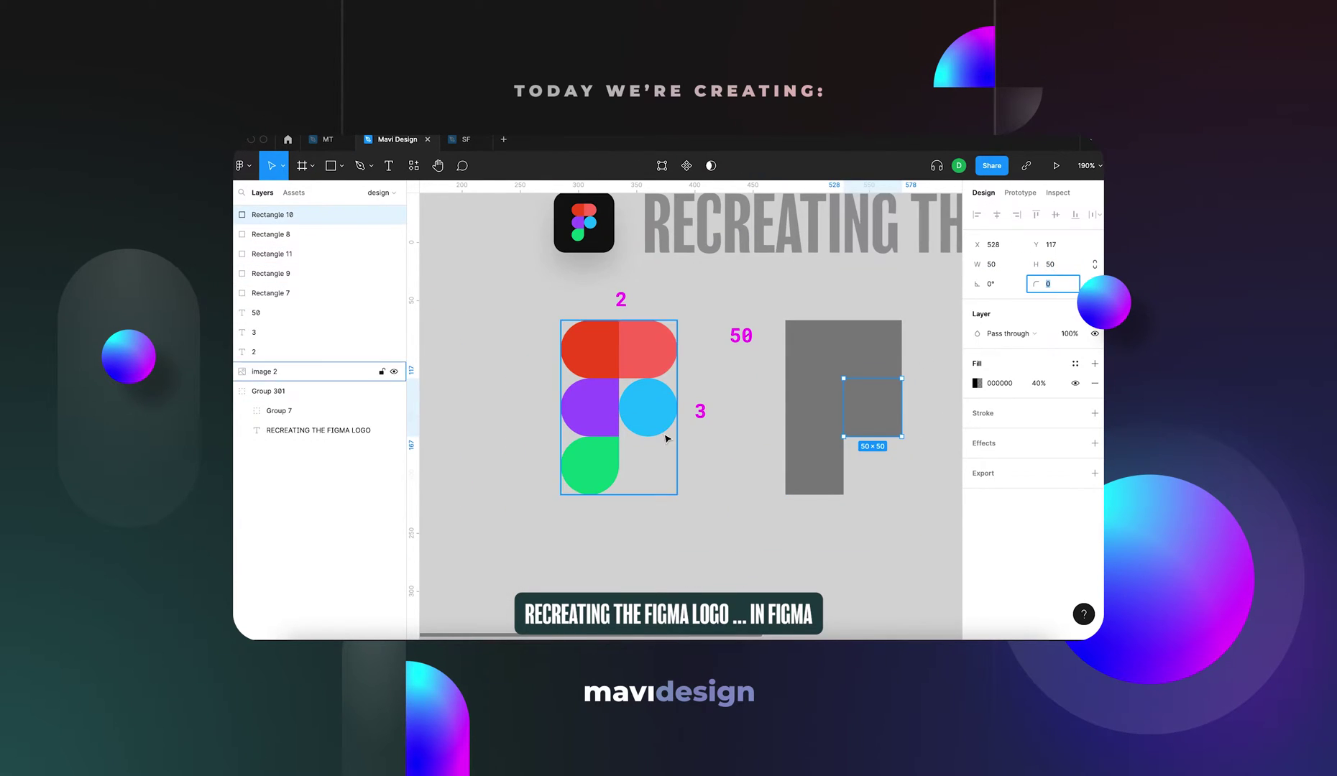
{"action": "type", "text": "25"}
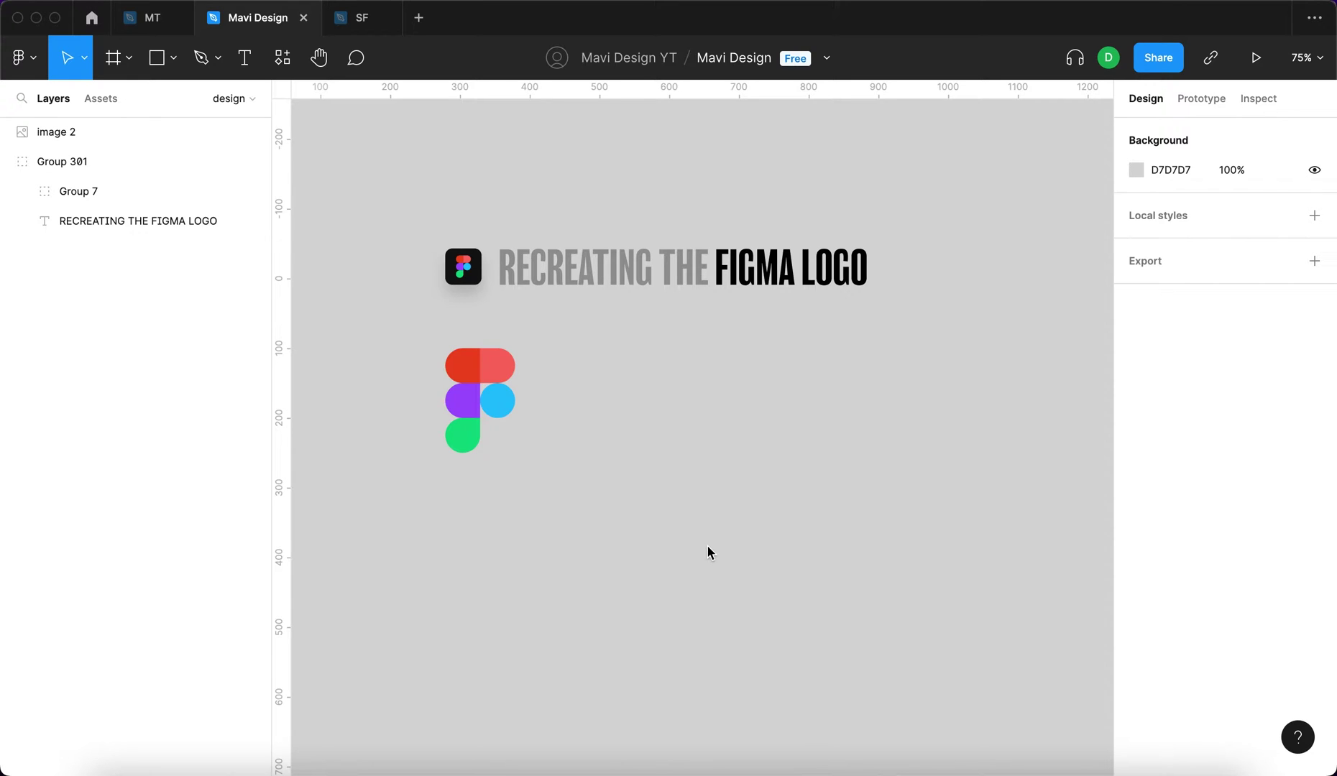
{"action": "scroll", "coordinate": [426, 395], "scroll_direction": "up", "scroll_amount": 10}
{"action": "left_click", "coordinate": [641, 409]}
{"action": "left_click", "coordinate": [816, 395]}
{"action": "scroll", "coordinate": [749, 390], "scroll_direction": "up", "scroll_amount": 3}
{"action": "scroll", "coordinate": [749, 390], "scroll_direction": "right", "scroll_amount": 1}
Step: Frame the logo image in view and drag it up about 39 px
{"action": "key", "text": "Tab"}
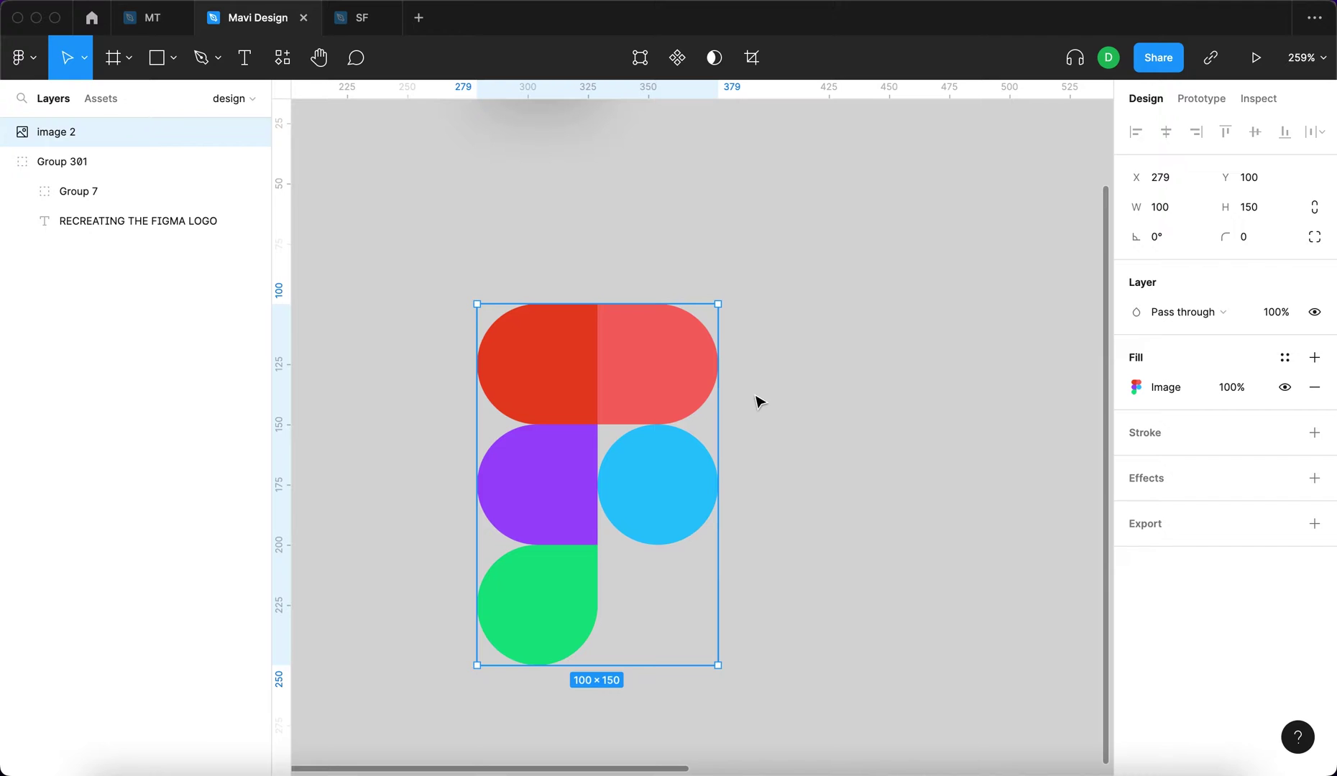
{"action": "left_click", "coordinate": [759, 401]}
{"action": "scroll", "coordinate": [763, 406], "scroll_direction": "down", "scroll_amount": 8}
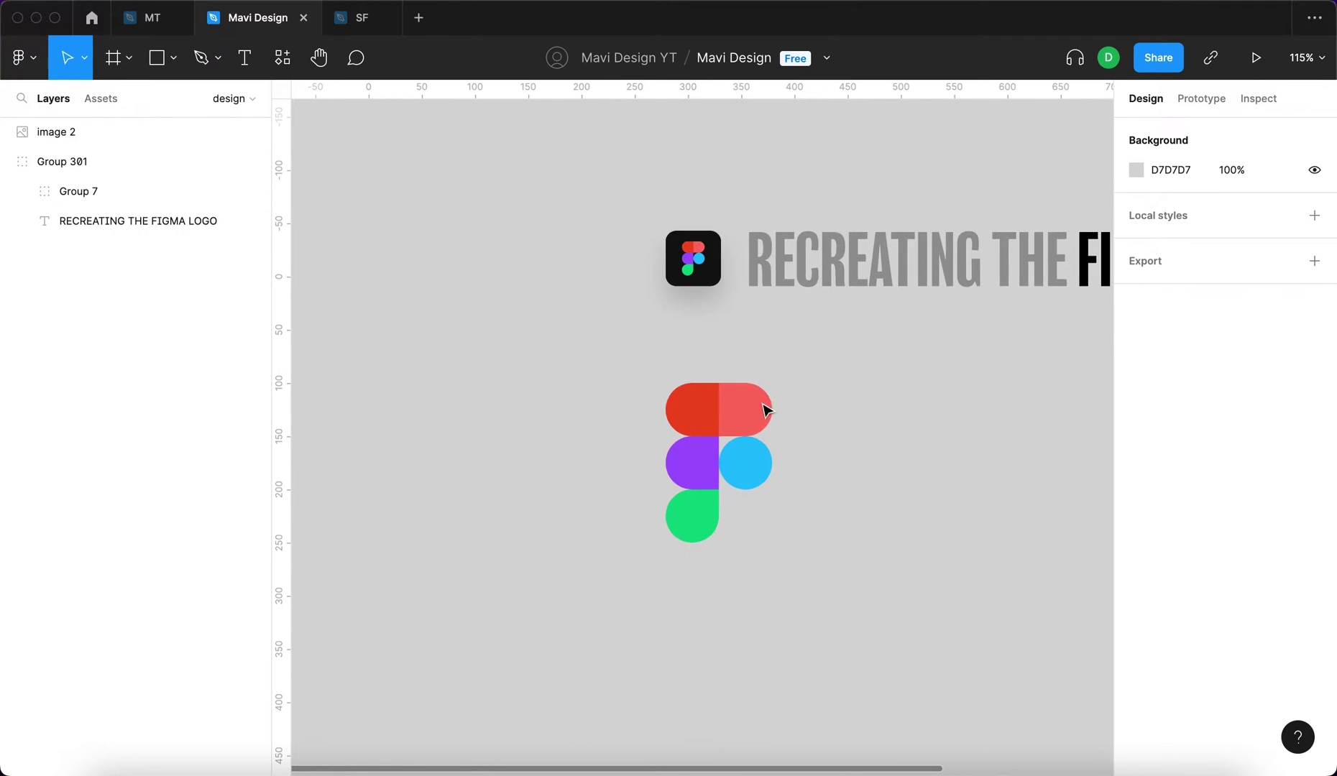
{"action": "left_click_drag", "start_coordinate": [766, 410], "coordinate": [765, 382]}
{"action": "left_click", "coordinate": [834, 394]}
Step: Zoom to fit the logo image and drag it to X 285, Y 67
{"action": "left_click", "coordinate": [731, 424]}
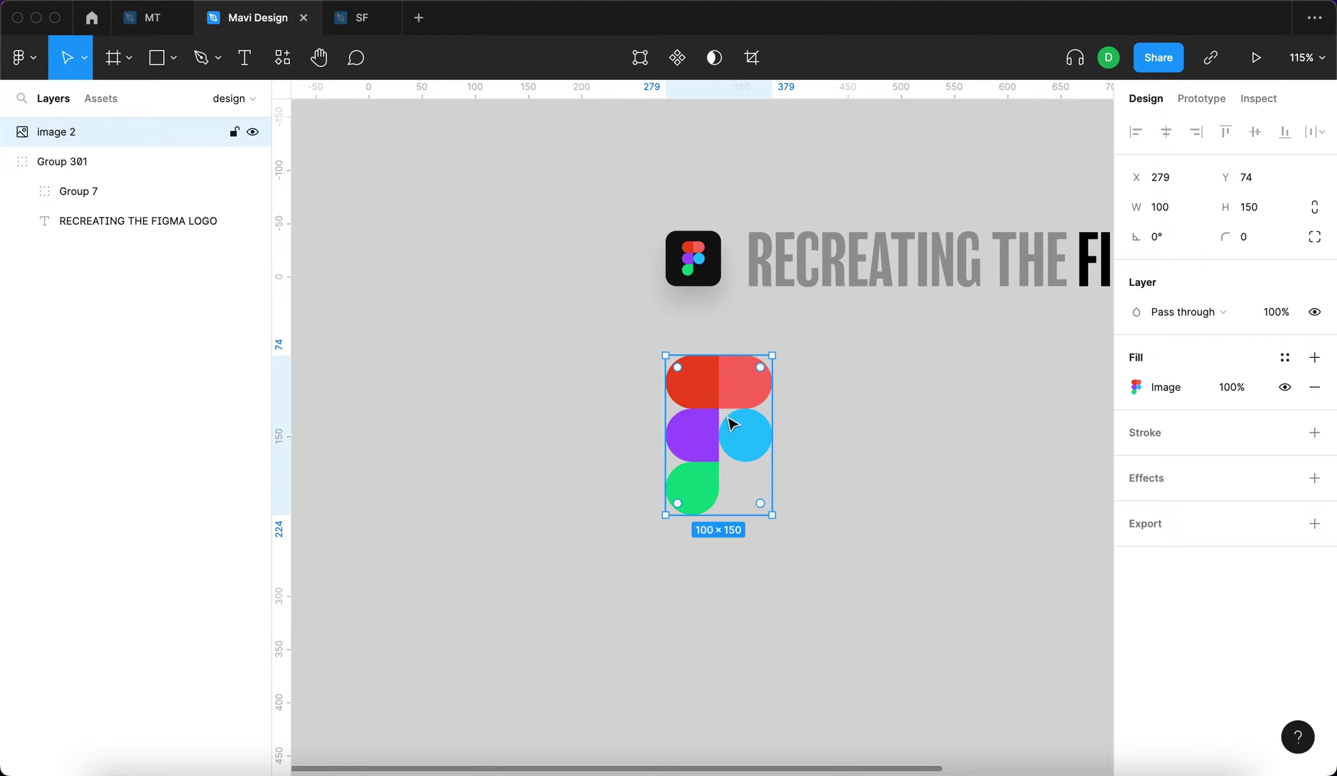
{"action": "key", "text": "shift+2"}
{"action": "left_click", "coordinate": [907, 506]}
{"action": "left_click", "coordinate": [759, 520]}
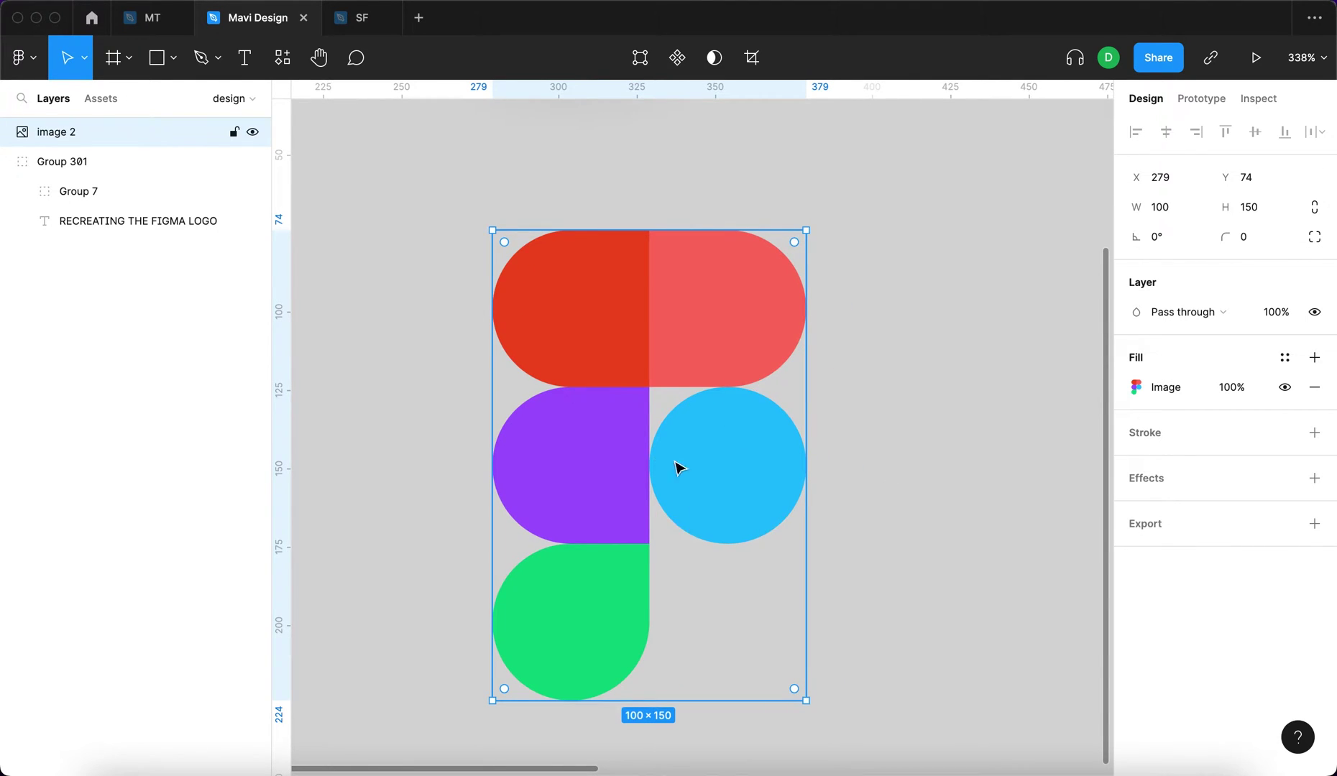
{"action": "left_click", "coordinate": [963, 483]}
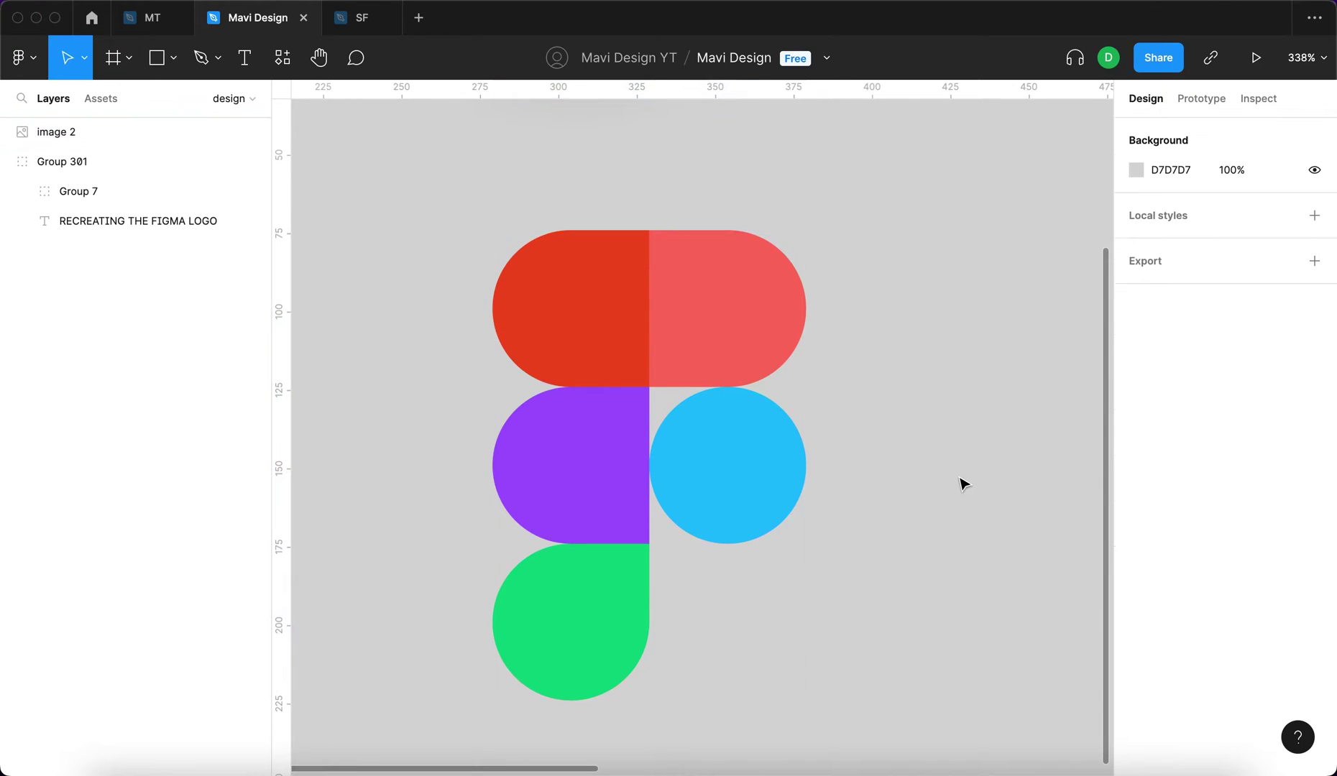
{"action": "left_click", "coordinate": [650, 567]}
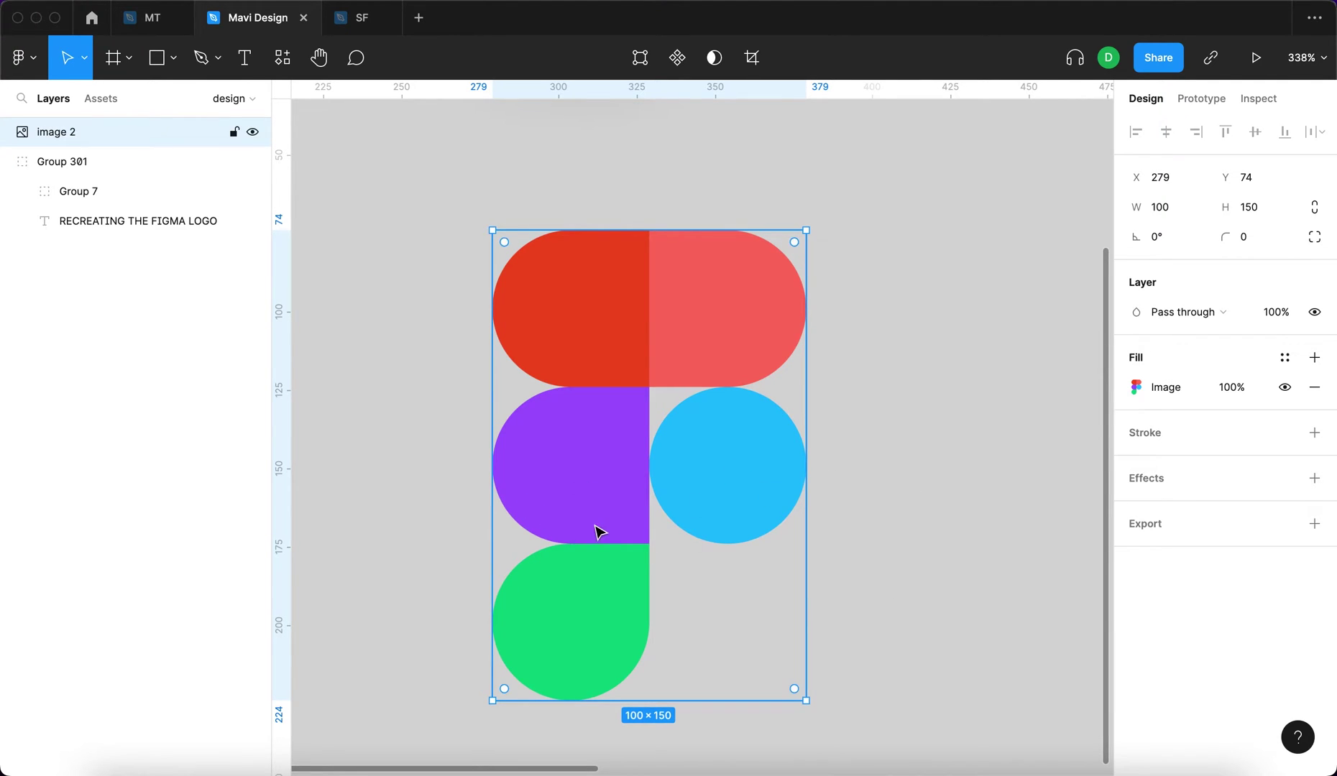
{"action": "scroll", "coordinate": [675, 490], "scroll_direction": "up", "scroll_amount": 5}
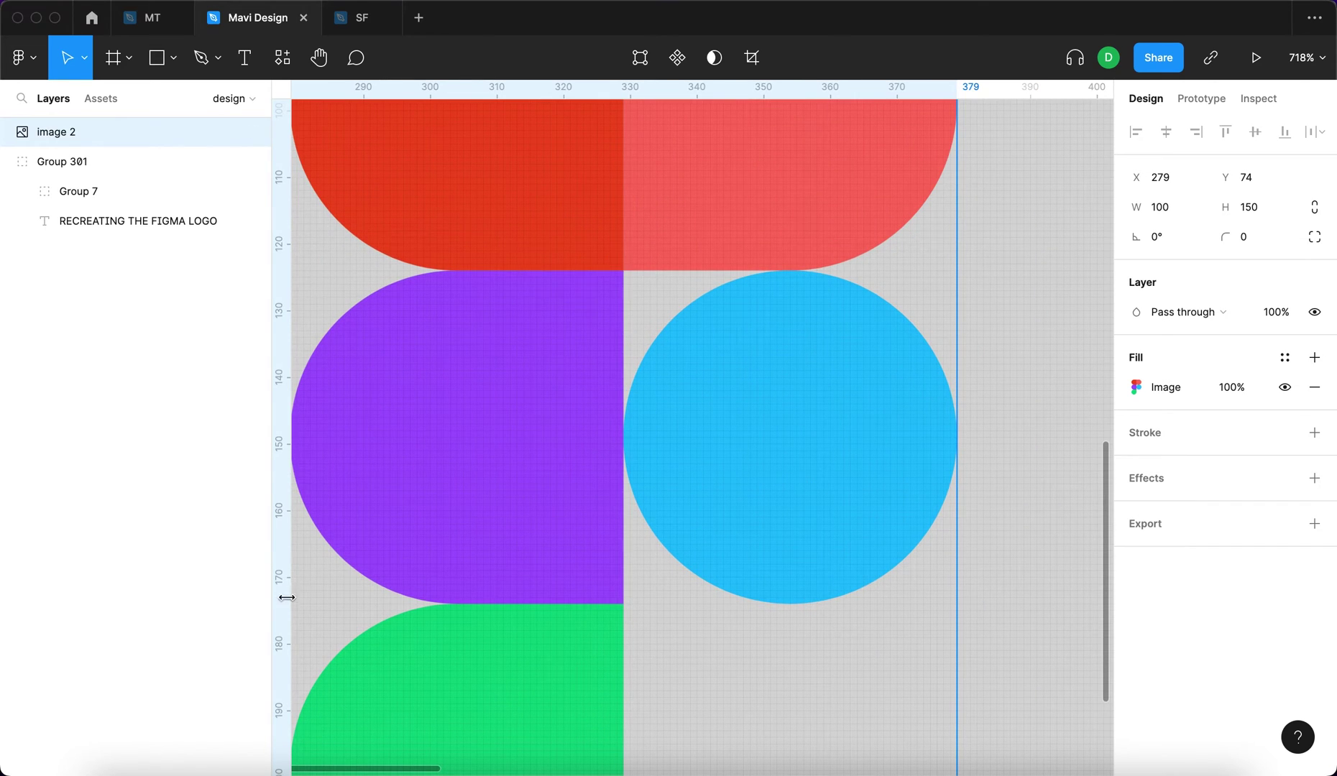
{"action": "scroll", "coordinate": [629, 295], "scroll_direction": "down", "scroll_amount": 5}
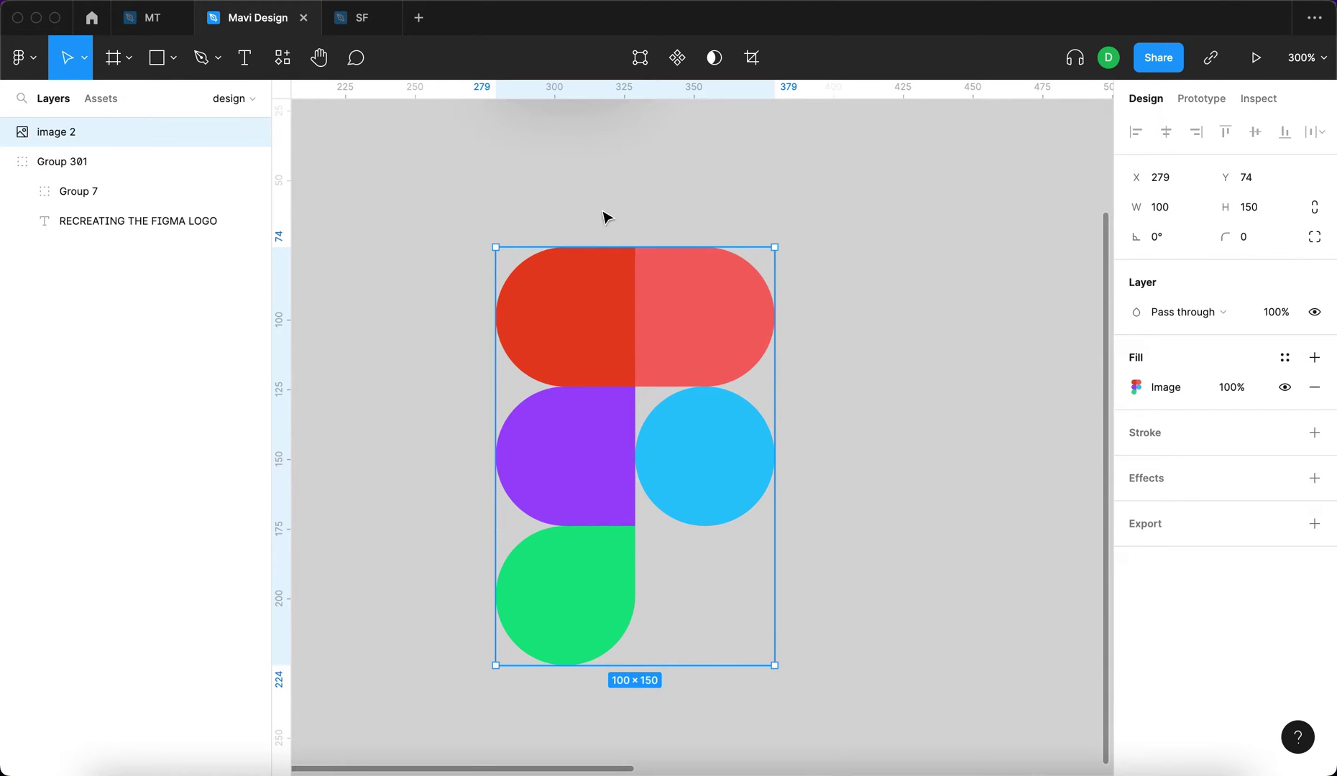
{"action": "left_click", "coordinate": [868, 433]}
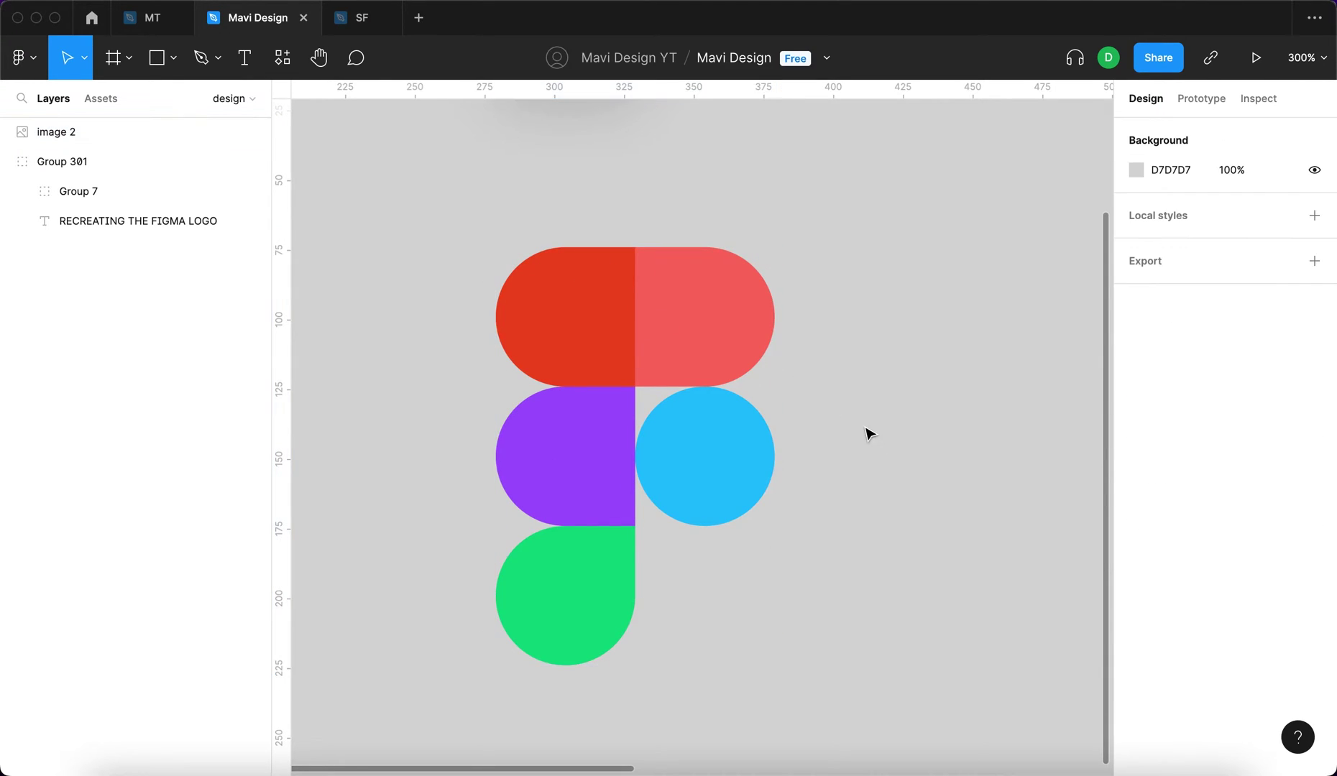
{"action": "left_click", "coordinate": [606, 287]}
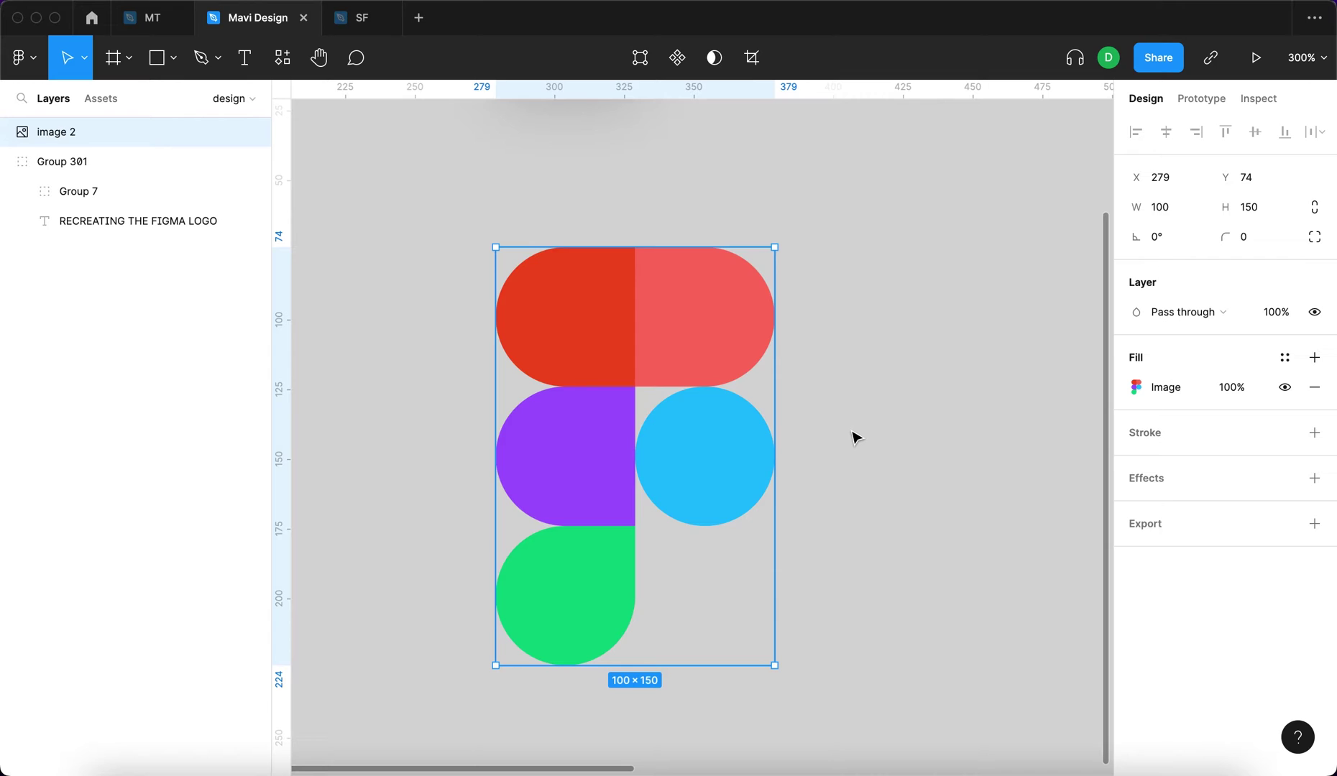
{"action": "left_click_drag", "start_coordinate": [720, 426], "coordinate": [737, 407]}
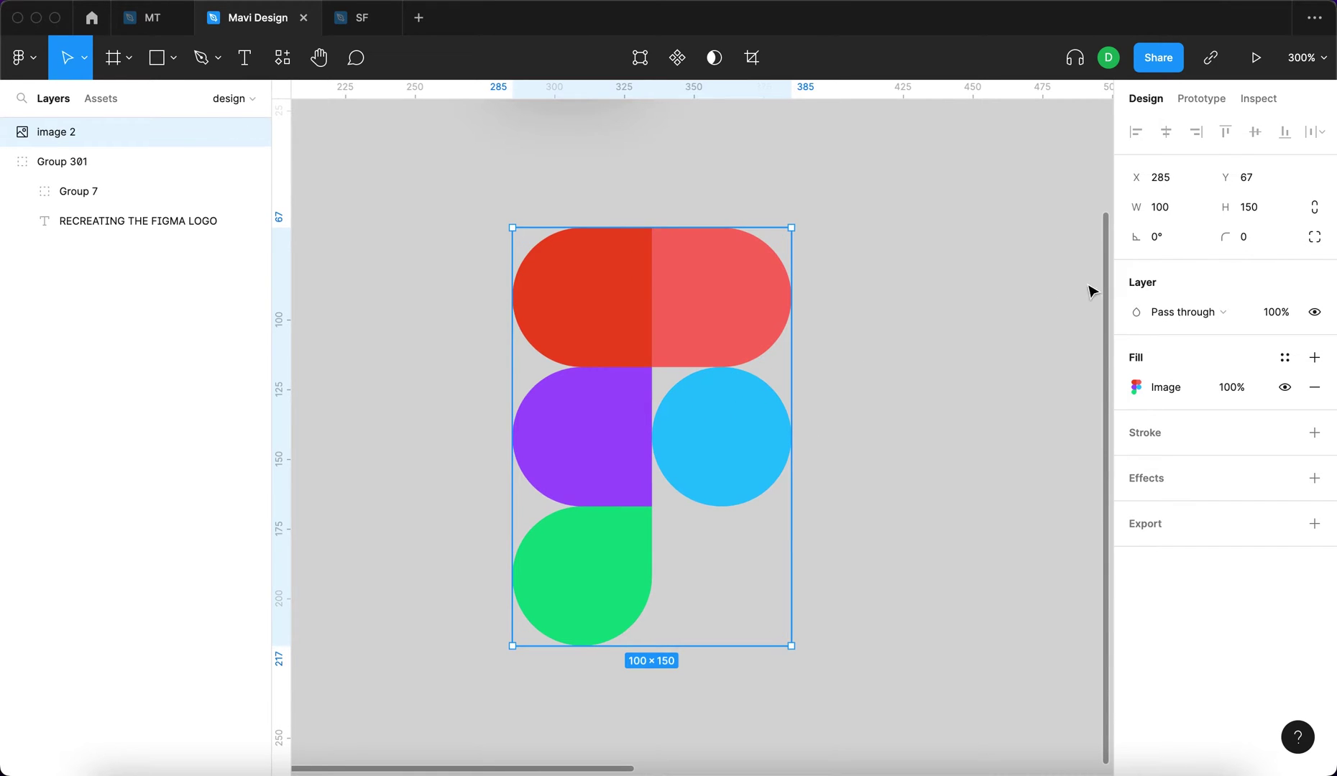
Step: Check the logo image's width and height values in the Design panel
{"action": "left_click", "coordinate": [1165, 214]}
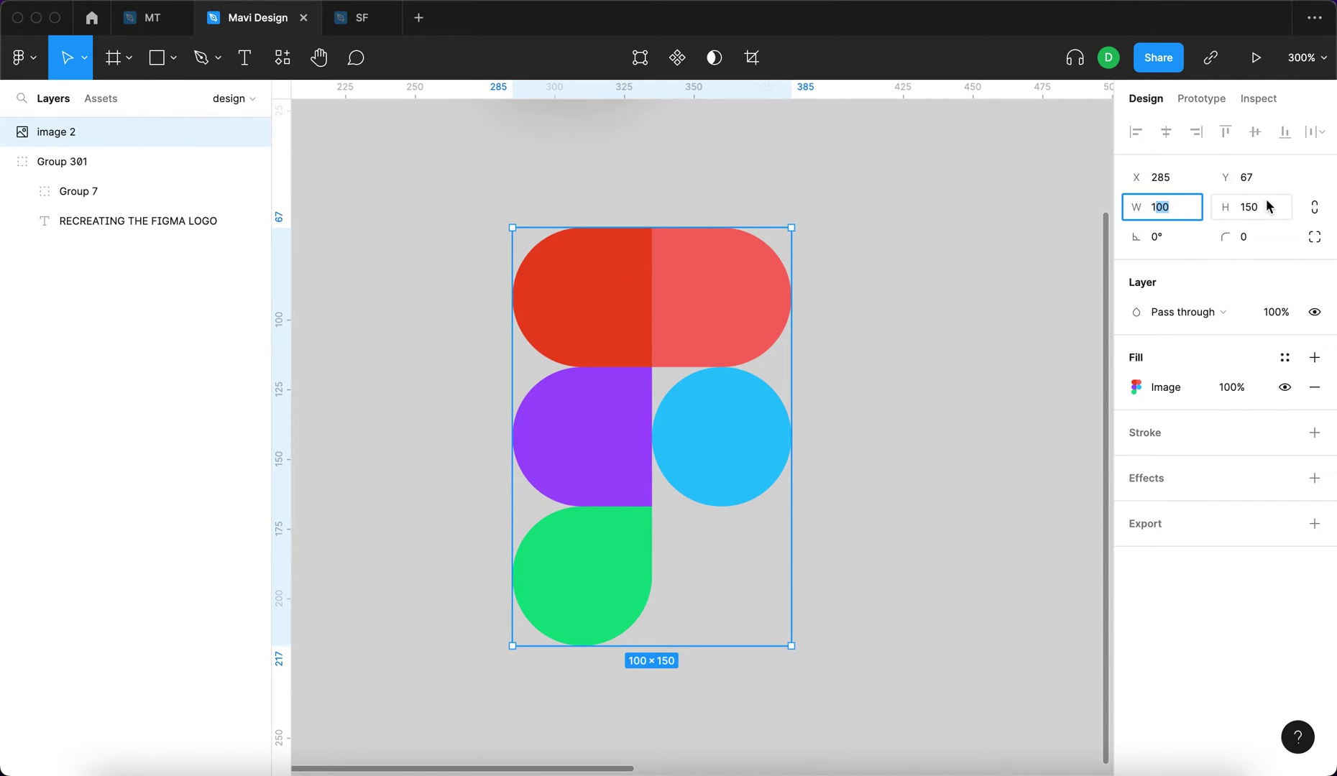
{"action": "left_click", "coordinate": [1264, 207]}
{"action": "left_click", "coordinate": [1177, 212]}
{"action": "left_click", "coordinate": [1186, 208]}
{"action": "left_click", "coordinate": [879, 295]}
Step: Add a magenta bold mono text label '2' above the logo
{"action": "key", "text": "t"}
{"action": "left_click", "coordinate": [680, 184]}
{"action": "type", "text": "2"}
{"action": "key", "text": "Escape"}
{"action": "key", "text": "ctrl+alt+v"}
Step: Copy the label to the logo's right side and change it to '3'
{"action": "left_click_drag", "start_coordinate": [656, 177], "coordinate": [880, 448]}
{"action": "double_click", "coordinate": [883, 452]}
{"action": "type", "text": "3"}
{"action": "left_click", "coordinate": [675, 298]}
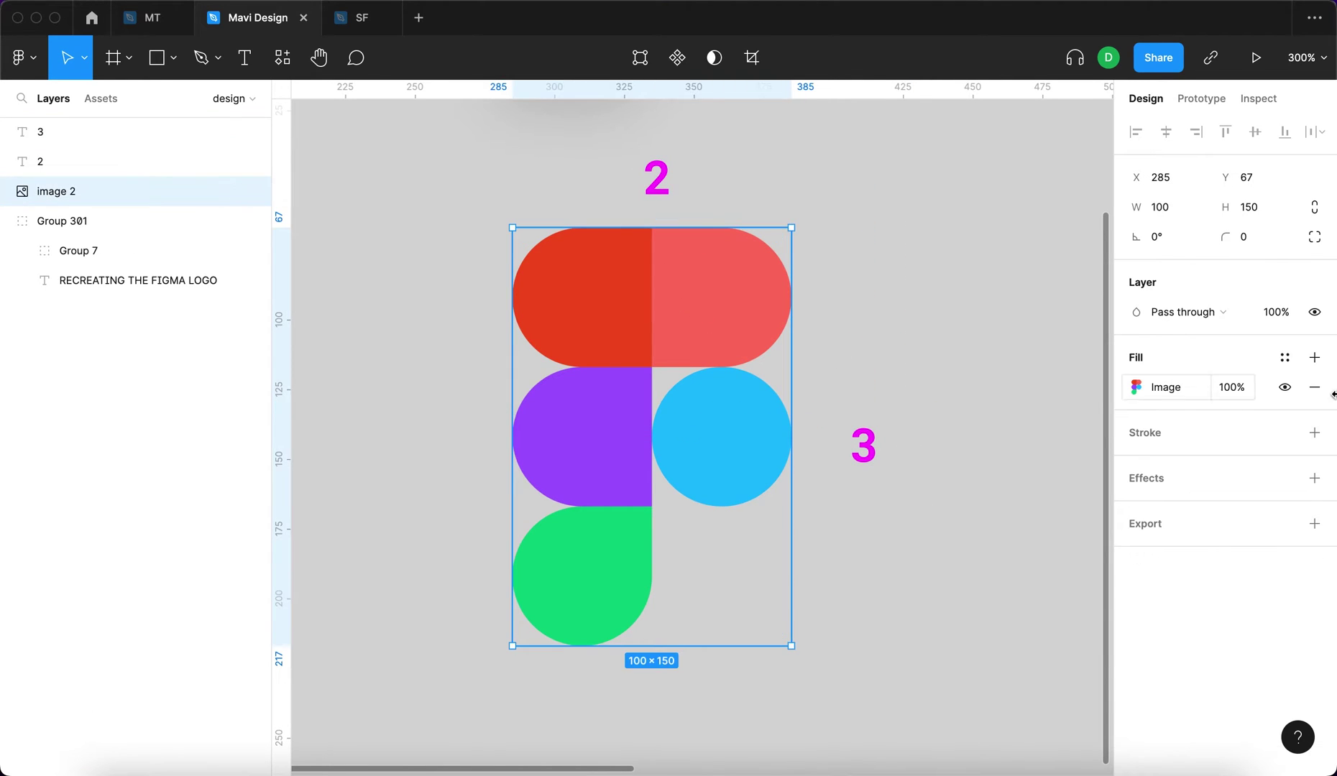
{"action": "left_click", "coordinate": [863, 444]}
{"action": "left_click", "coordinate": [738, 410]}
{"action": "left_click", "coordinate": [1265, 206]}
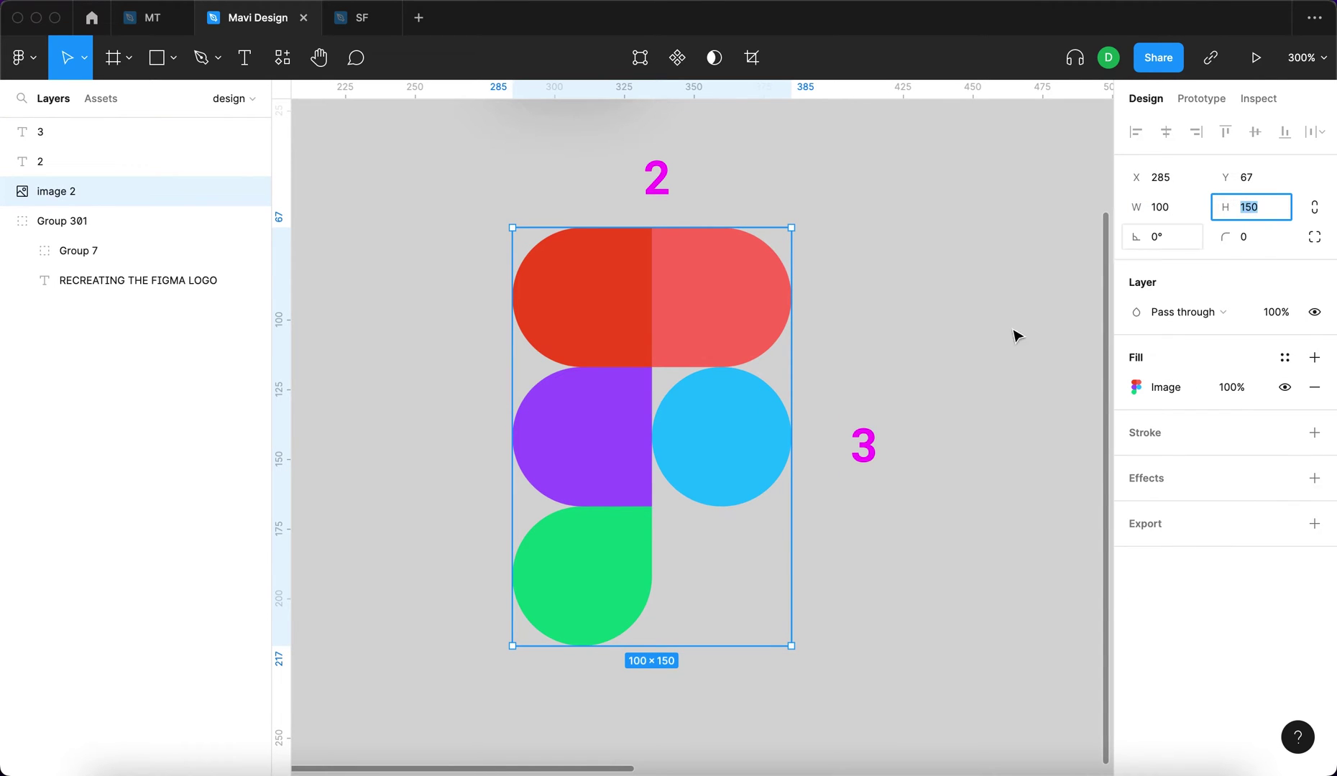
{"action": "left_click", "coordinate": [667, 190]}
{"action": "left_click", "coordinate": [872, 463]}
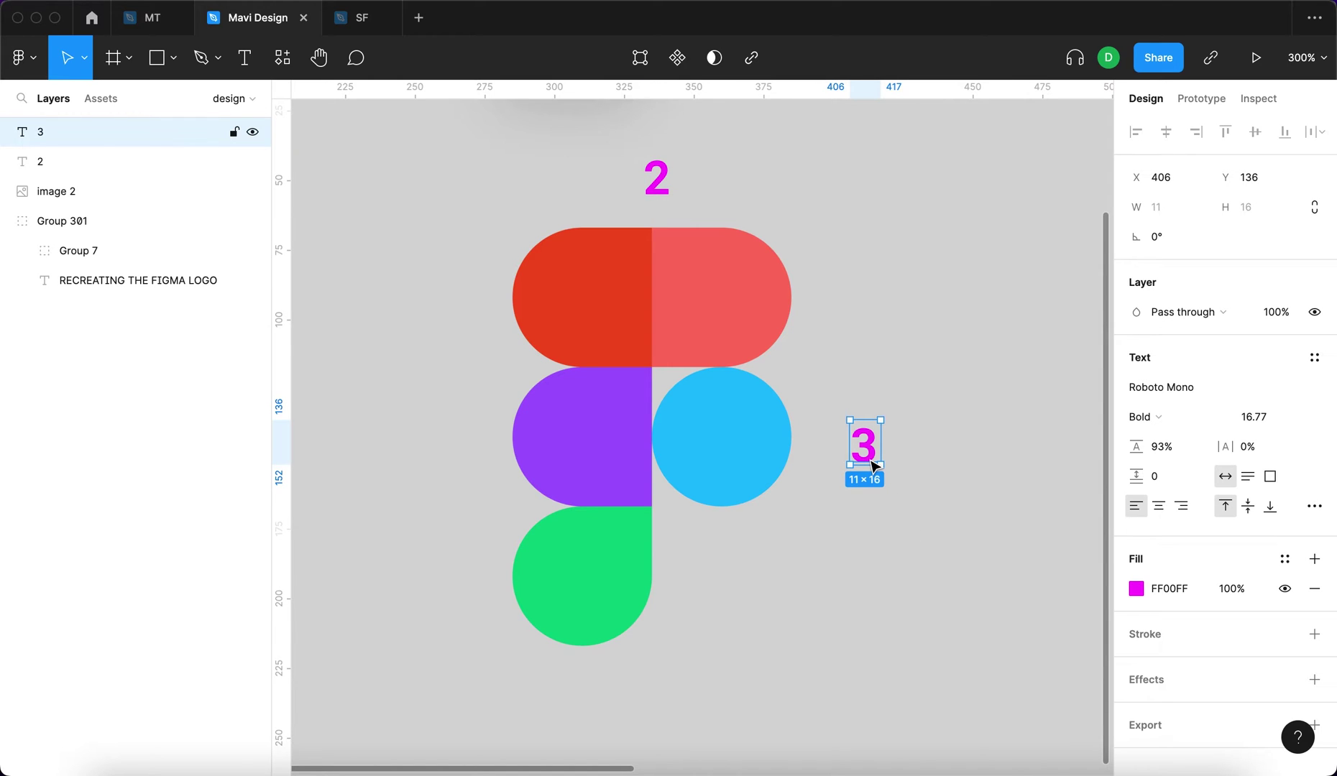
{"action": "left_click_drag", "start_coordinate": [872, 464], "coordinate": [856, 460]}
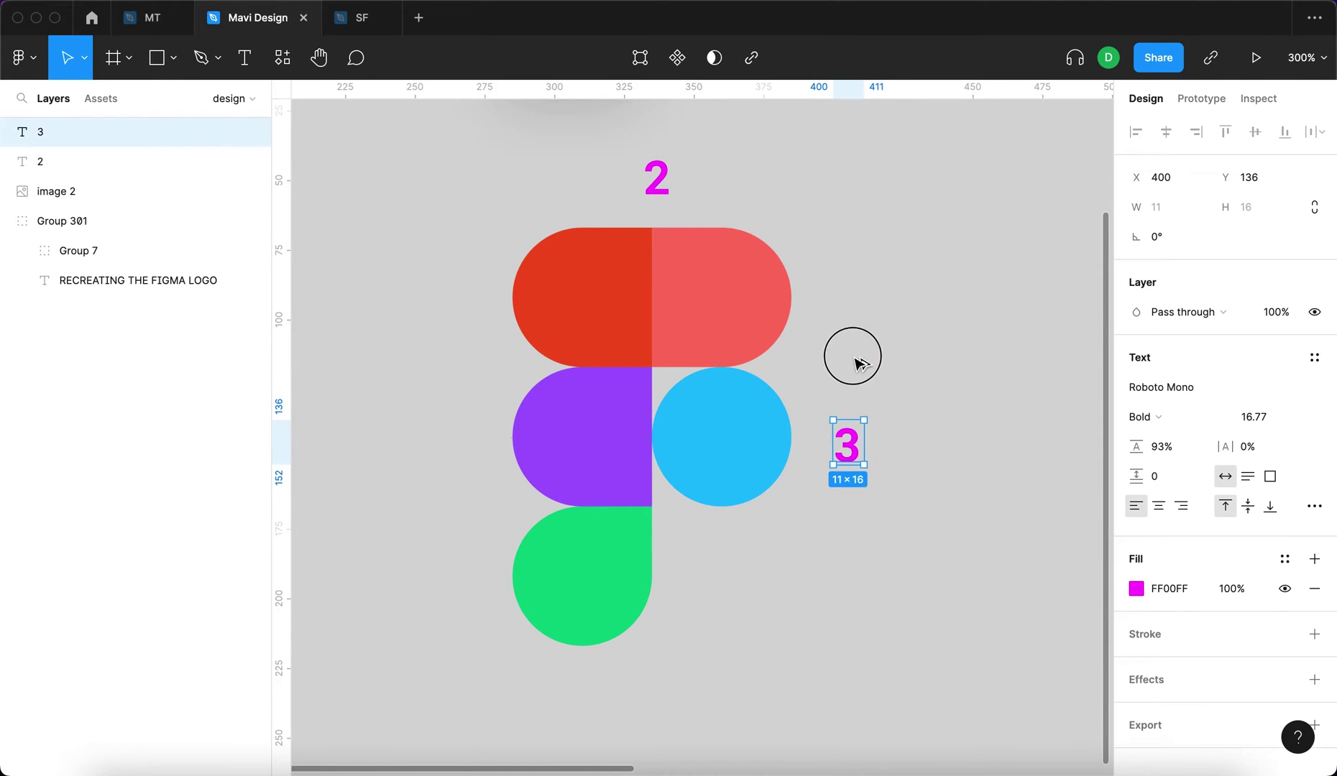
Step: Copy the label as '50' and place it right of the logo's top
{"action": "double_click", "coordinate": [857, 291]}
{"action": "left_click_drag", "start_coordinate": [859, 362], "coordinate": [684, 140]}
{"action": "type", "text": "50"}
{"action": "key", "text": "Escape"}
{"action": "left_click", "coordinate": [743, 319]}
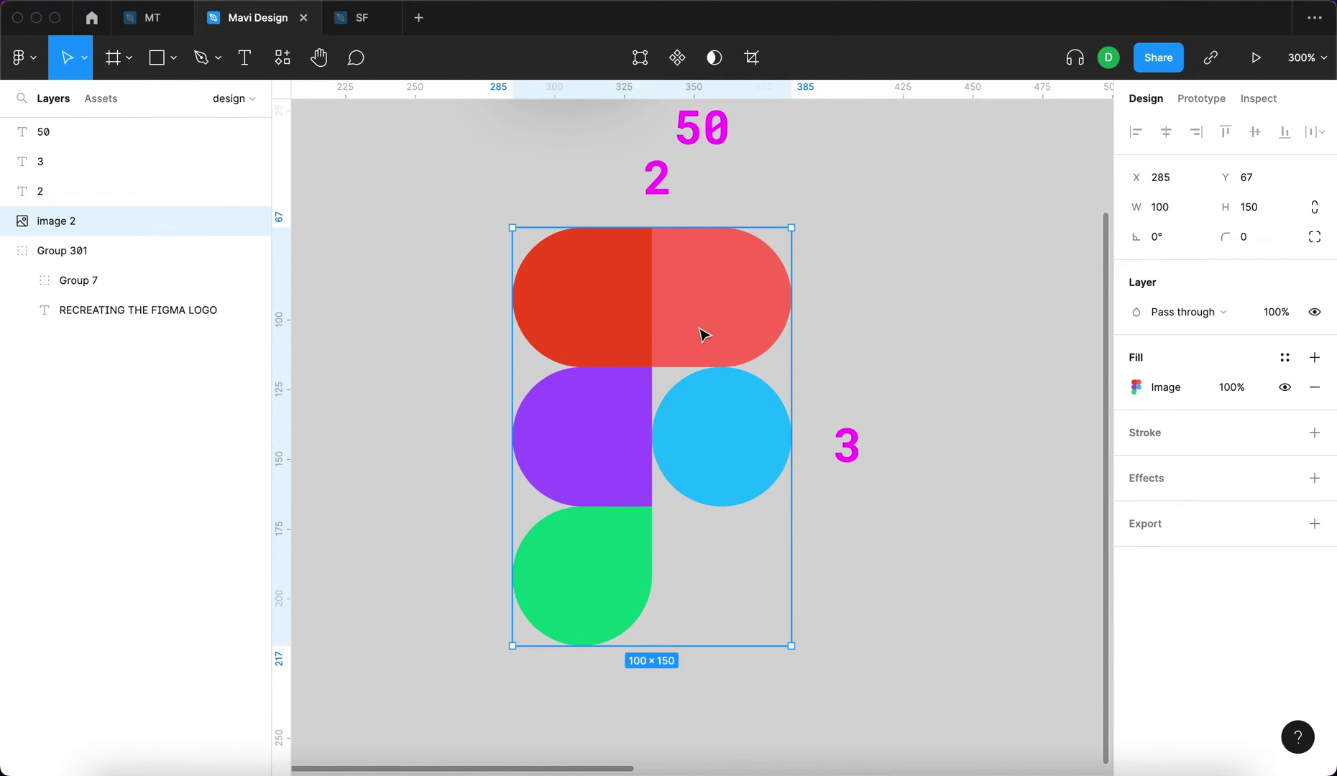
{"action": "left_click", "coordinate": [851, 449]}
{"action": "left_click_drag", "start_coordinate": [693, 129], "coordinate": [897, 327]}
{"action": "left_click", "coordinate": [644, 430]}
{"action": "left_click", "coordinate": [1259, 207]}
{"action": "left_click", "coordinate": [984, 507]}
{"action": "left_click_drag", "start_coordinate": [966, 413], "coordinate": [940, 272]}
{"action": "left_click", "coordinate": [942, 322]}
{"action": "scroll", "coordinate": [943, 322], "scroll_direction": "down", "scroll_amount": 3}
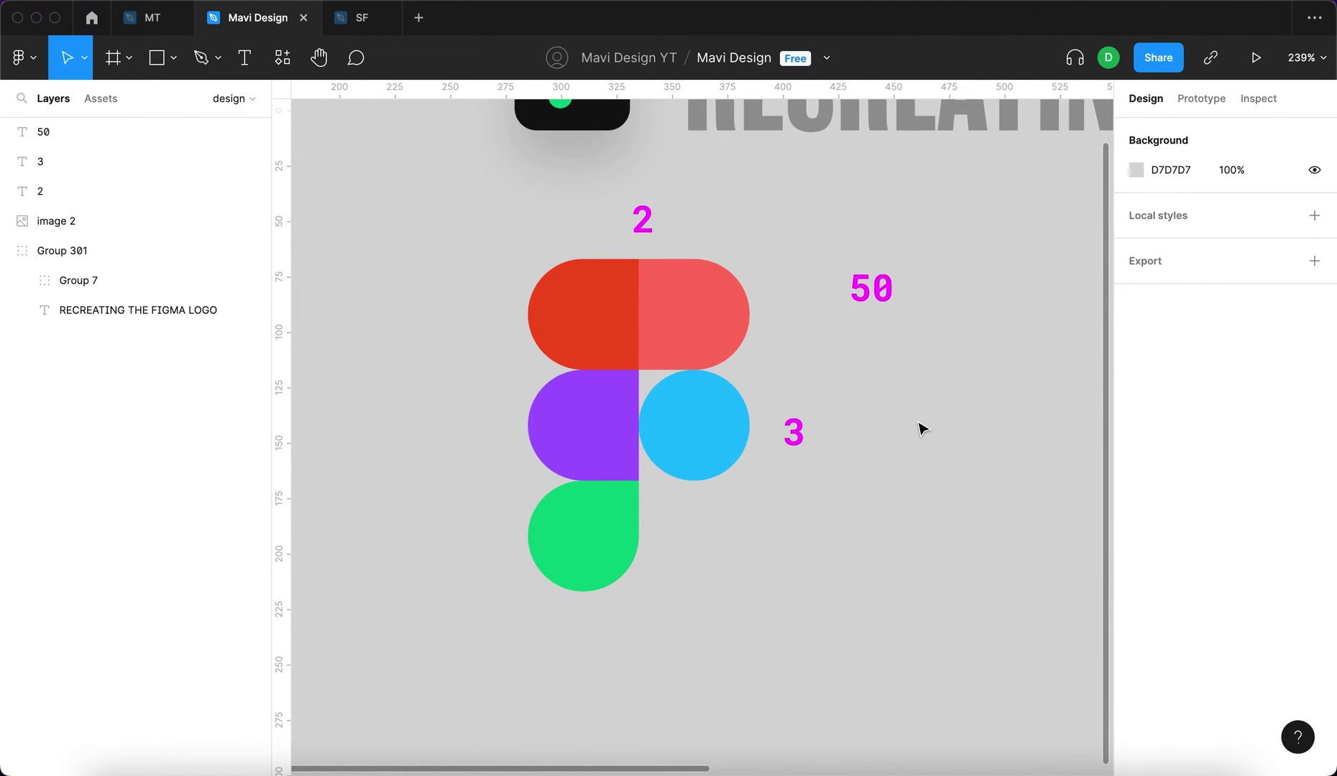
Step: Draw a rectangle beside the logo with a black fill at 40% opacity
{"action": "key", "text": "r"}
{"action": "scroll", "coordinate": [959, 467], "scroll_direction": "right", "scroll_amount": 2}
{"action": "left_click", "coordinate": [938, 476]}
{"action": "left_click", "coordinate": [1163, 388]}
{"action": "type", "text": "0"}
{"action": "key", "text": "Return"}
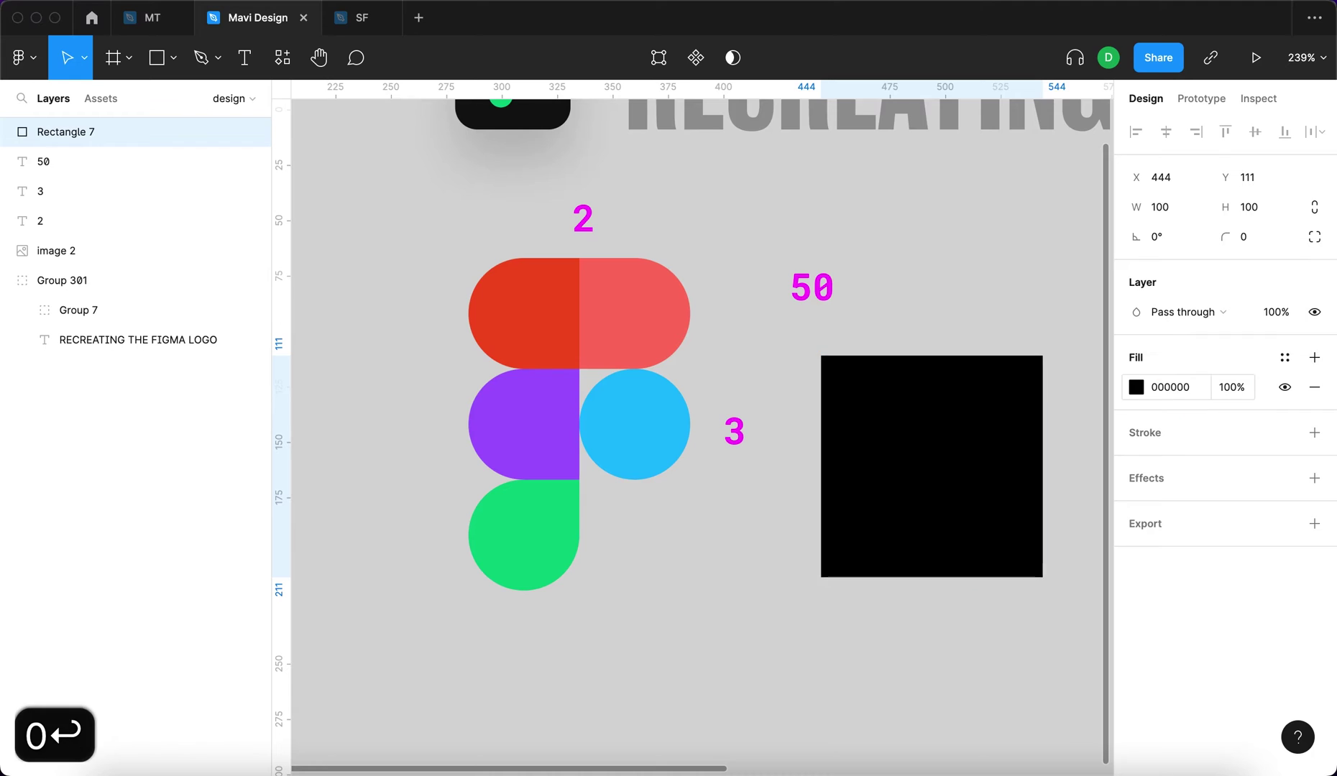
{"action": "left_click", "coordinate": [1231, 388]}
{"action": "type", "text": "40"}
{"action": "key", "text": "Return"}
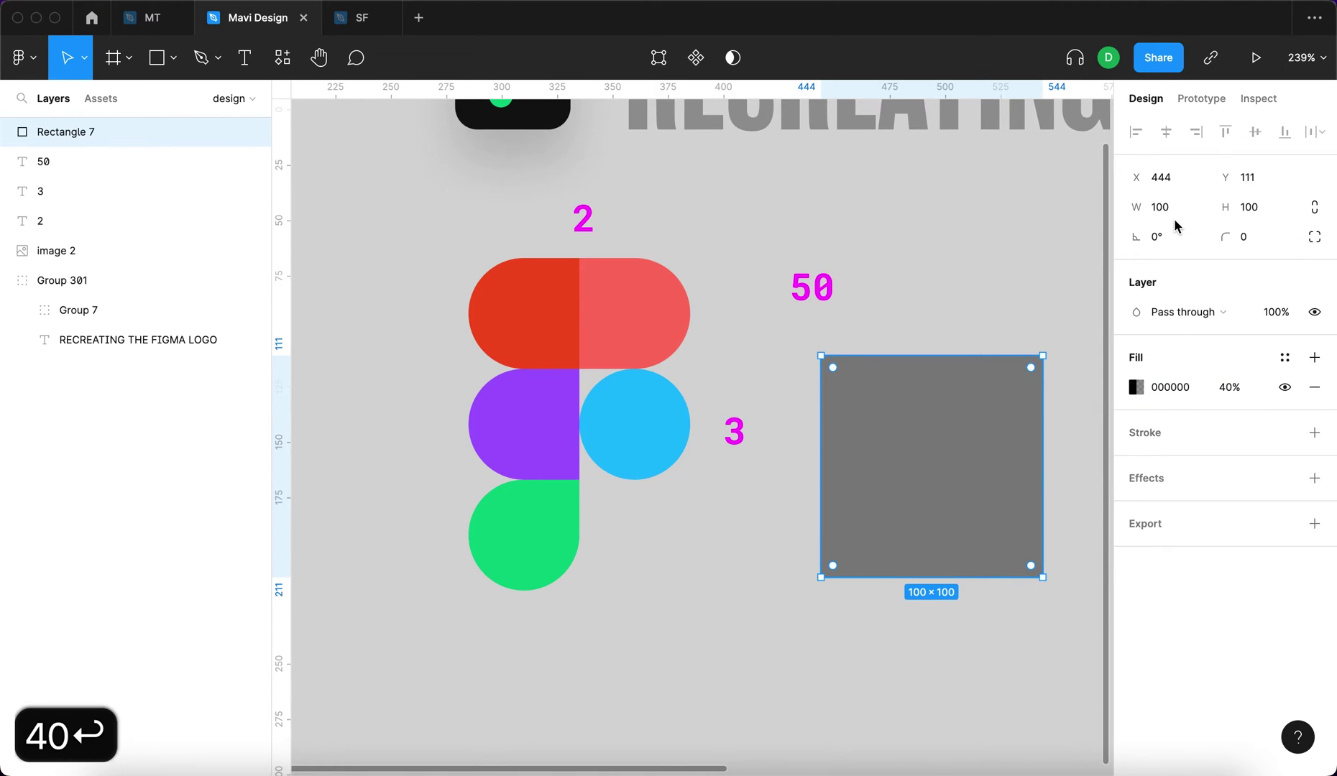
Step: Resize the rectangle to 50×50 and duplicate the square to its right
{"action": "left_click", "coordinate": [1173, 216]}
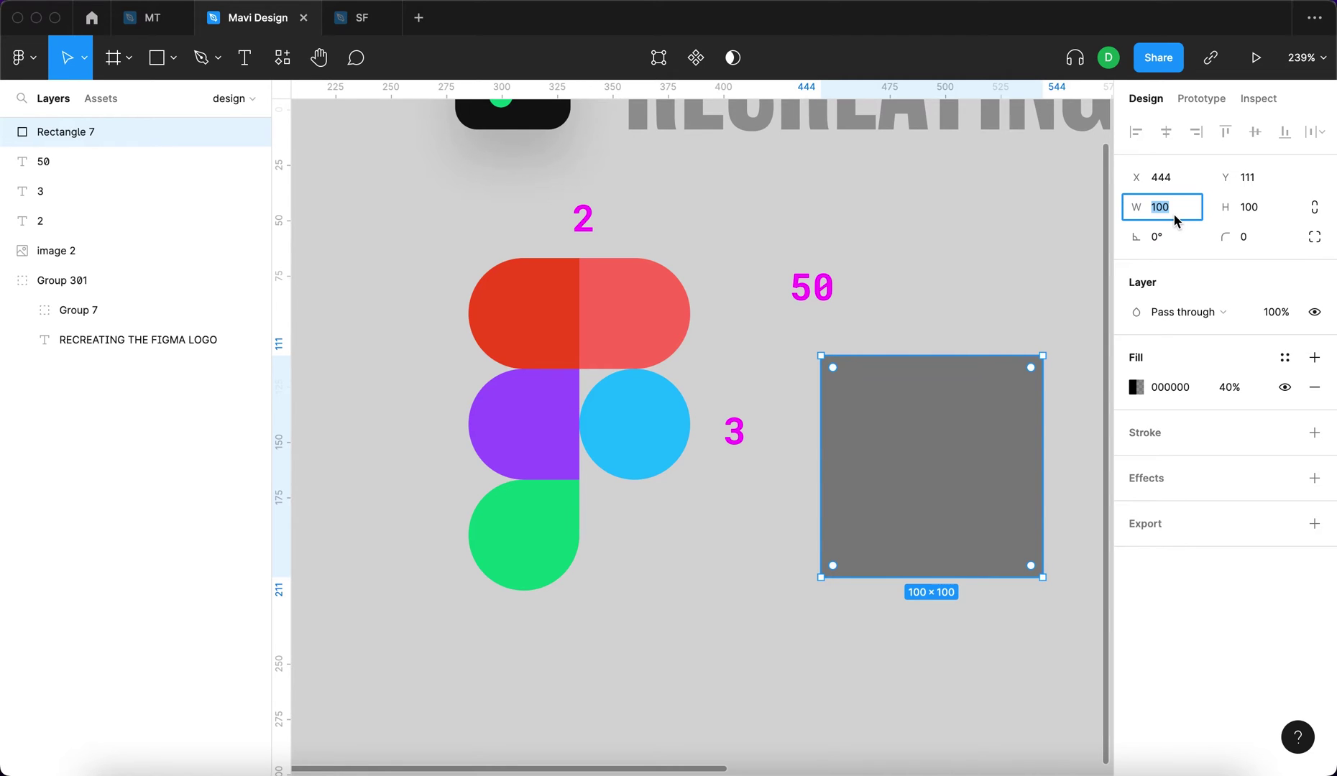
{"action": "type", "text": "50"}
{"action": "key", "text": "Tab"}
{"action": "type", "text": "50"}
{"action": "key", "text": "Return"}
{"action": "scroll", "coordinate": [981, 453], "scroll_direction": "down", "scroll_amount": 3}
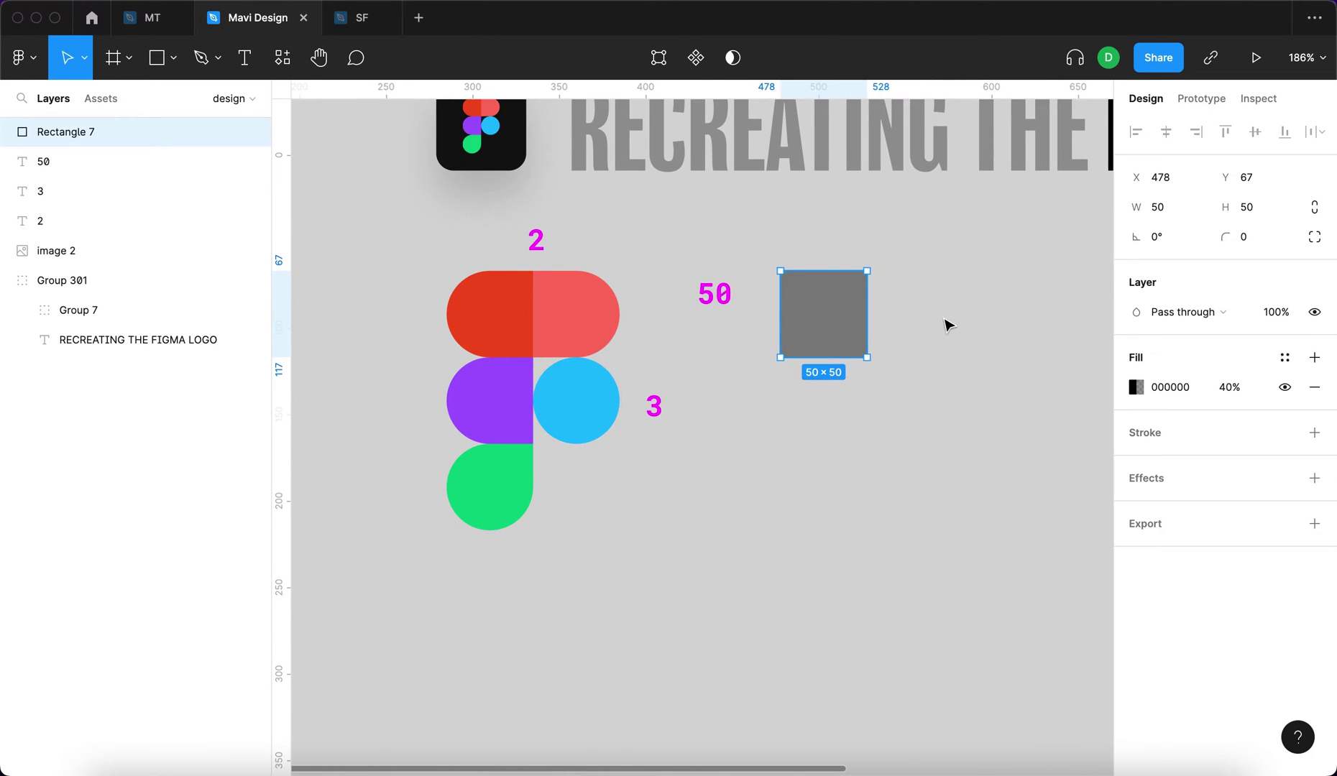
{"action": "left_click", "coordinate": [907, 308]}
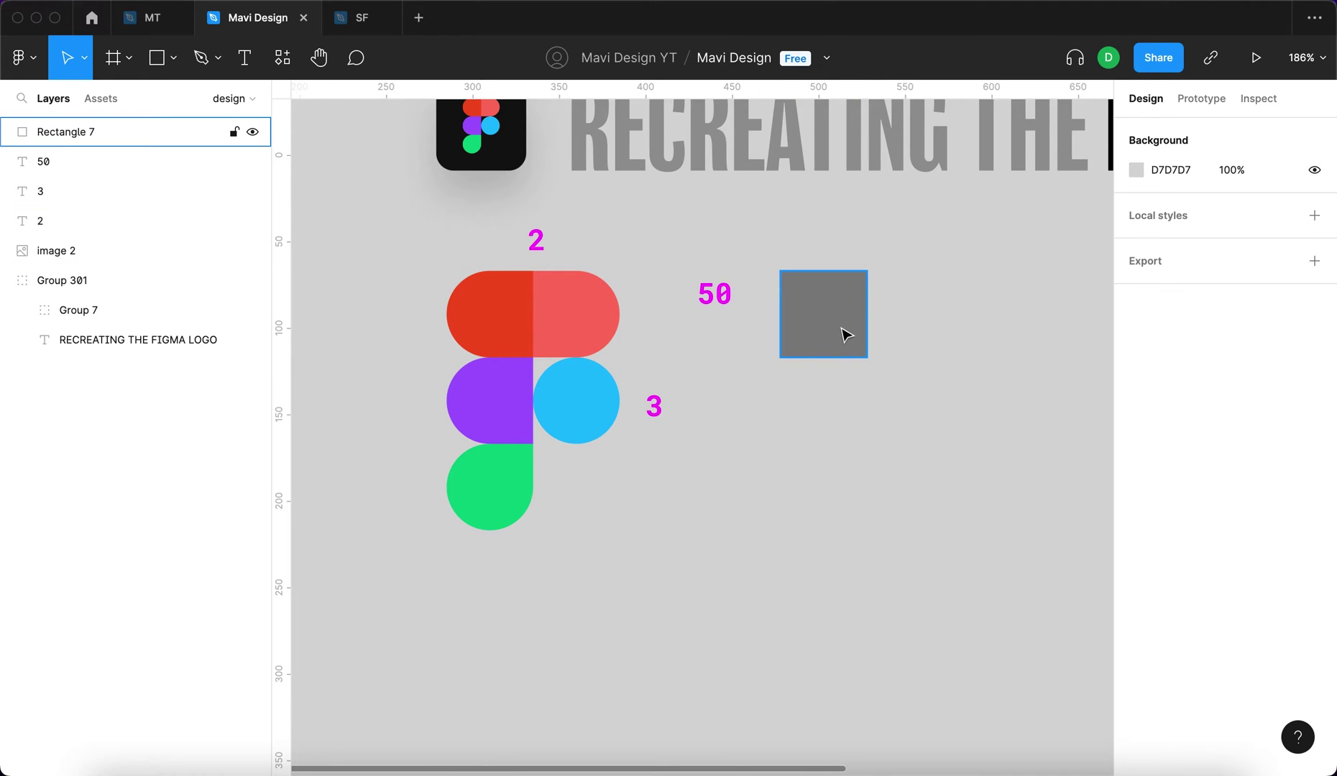
{"action": "left_click_drag", "start_coordinate": [831, 330], "coordinate": [917, 327]}
Step: Select both grey squares in the top row
{"action": "scroll", "coordinate": [895, 332], "scroll_direction": "up", "scroll_amount": 10}
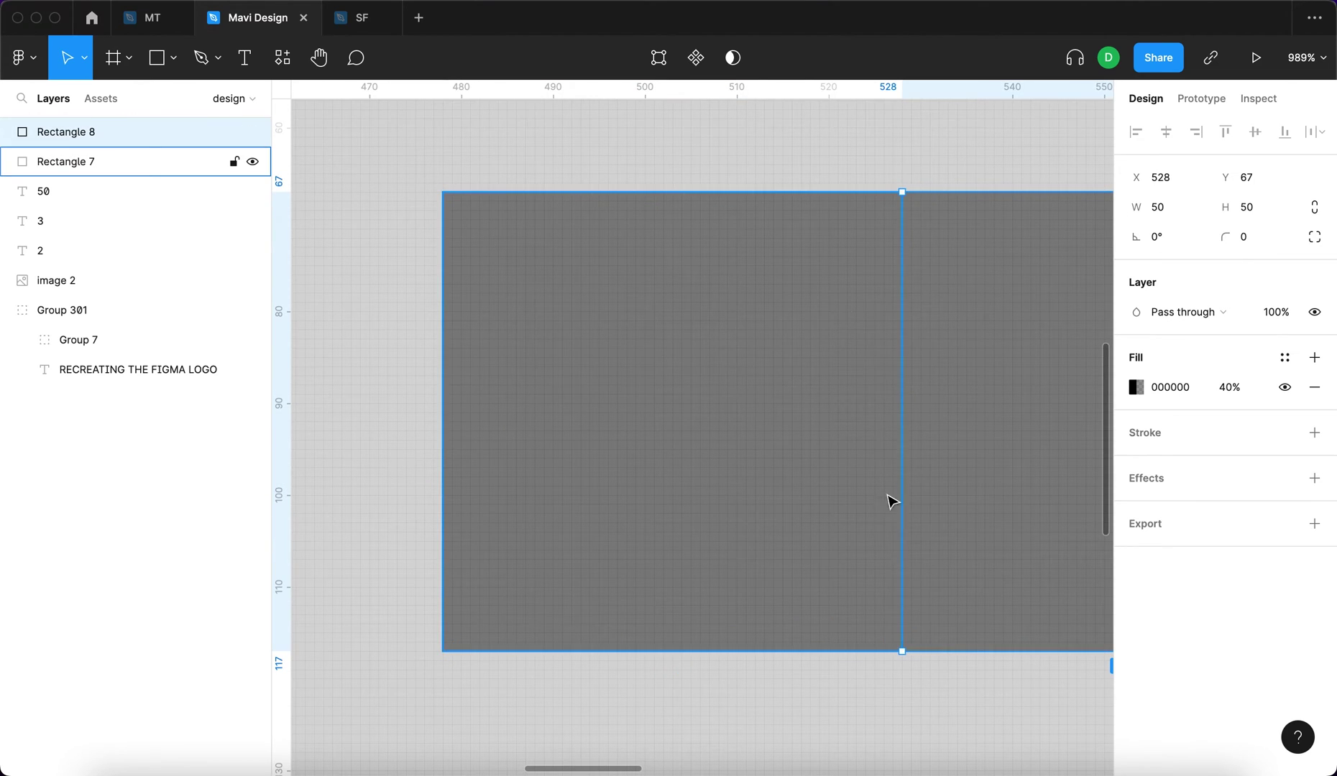
{"action": "scroll", "coordinate": [841, 277], "scroll_direction": "down", "scroll_amount": 10}
{"action": "left_click", "coordinate": [824, 293], "text": "shift"}
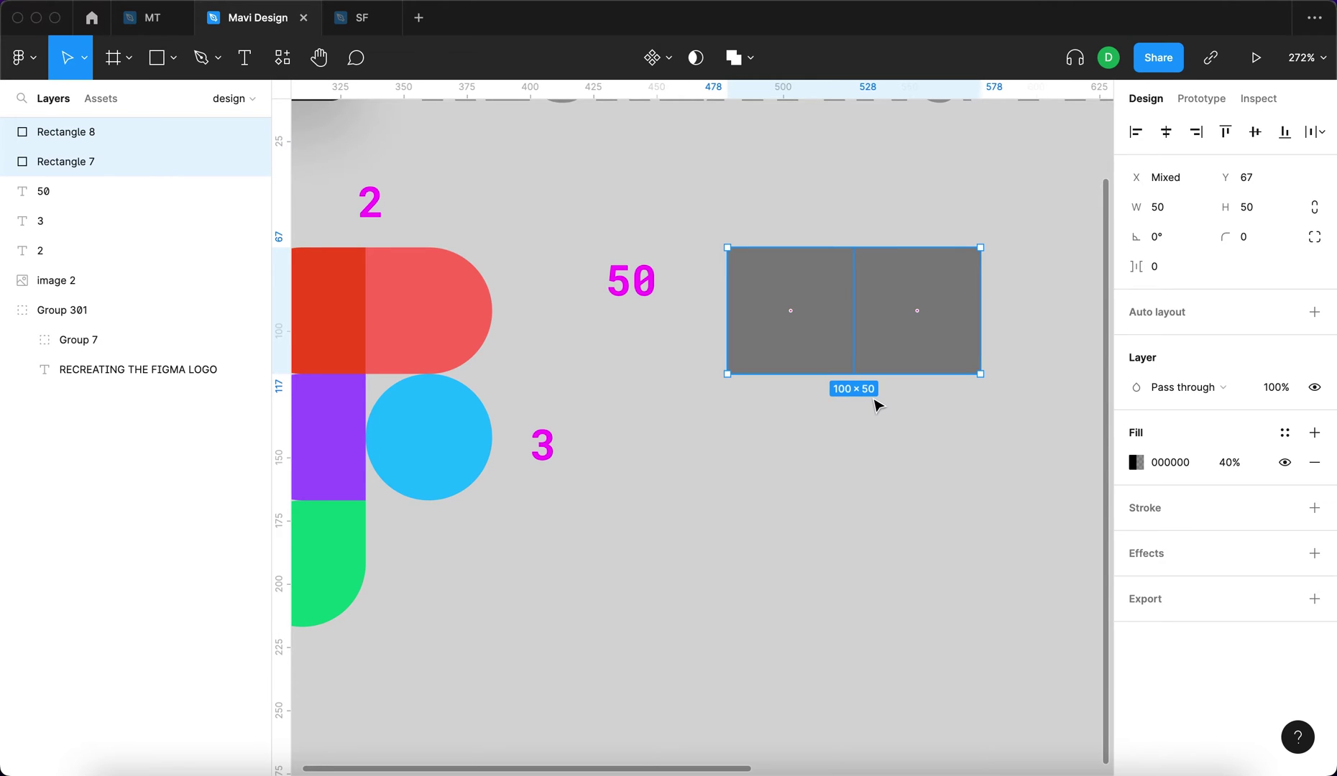
{"action": "scroll", "coordinate": [876, 404], "scroll_direction": "left", "scroll_amount": 5}
{"action": "left_click", "coordinate": [546, 310]}
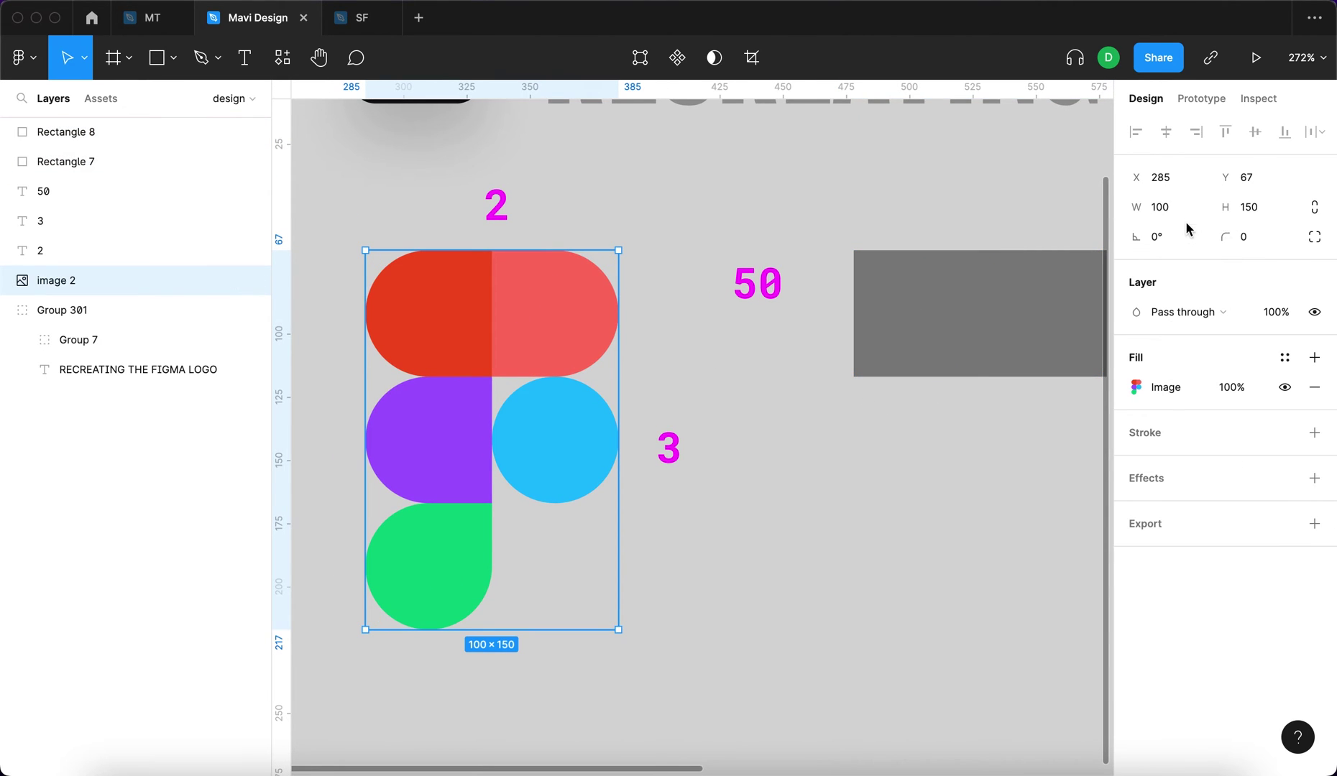
{"action": "left_click", "coordinate": [911, 519]}
{"action": "scroll", "coordinate": [910, 519], "scroll_direction": "down", "scroll_amount": 3}
{"action": "left_click_drag", "start_coordinate": [925, 427], "coordinate": [850, 352]}
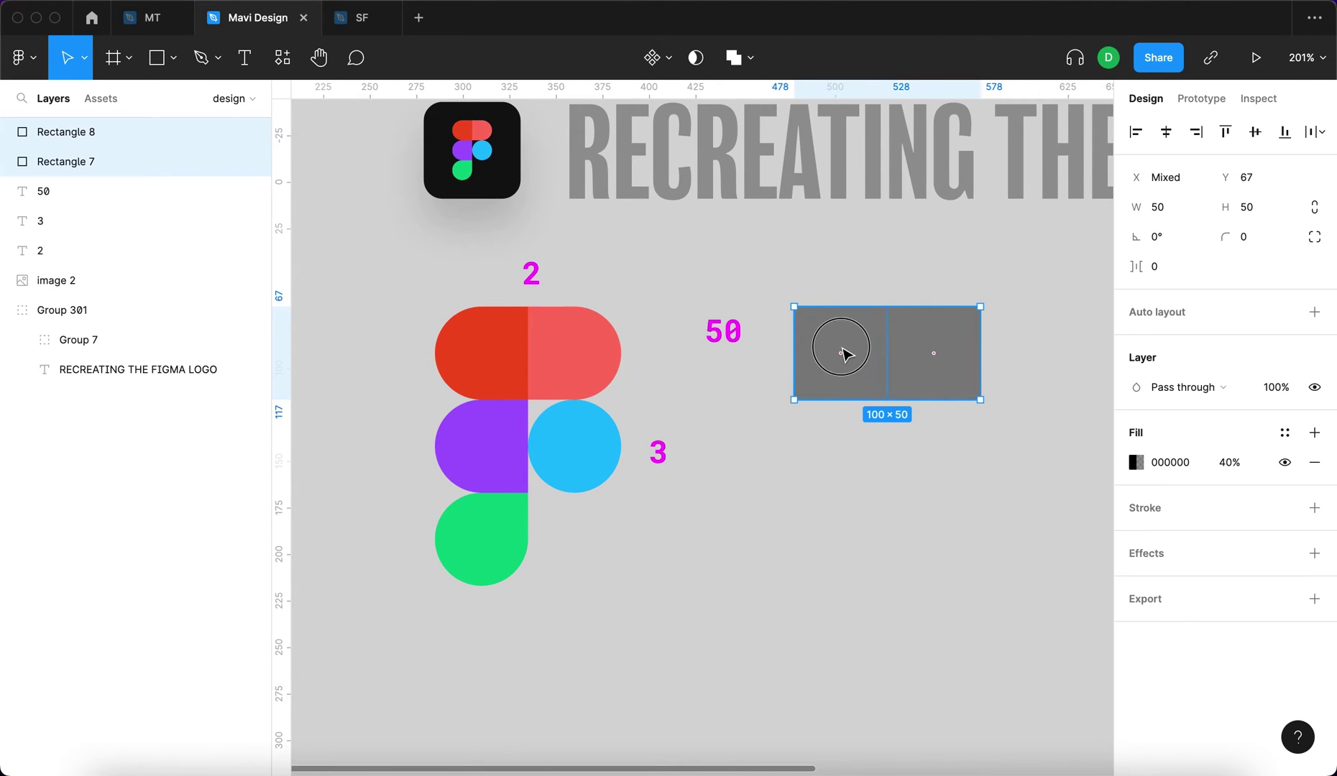
Step: Duplicate the pair of squares downward and delete the extra bottom-right square
{"action": "scroll", "coordinate": [911, 349], "scroll_direction": "up", "scroll_amount": 5}
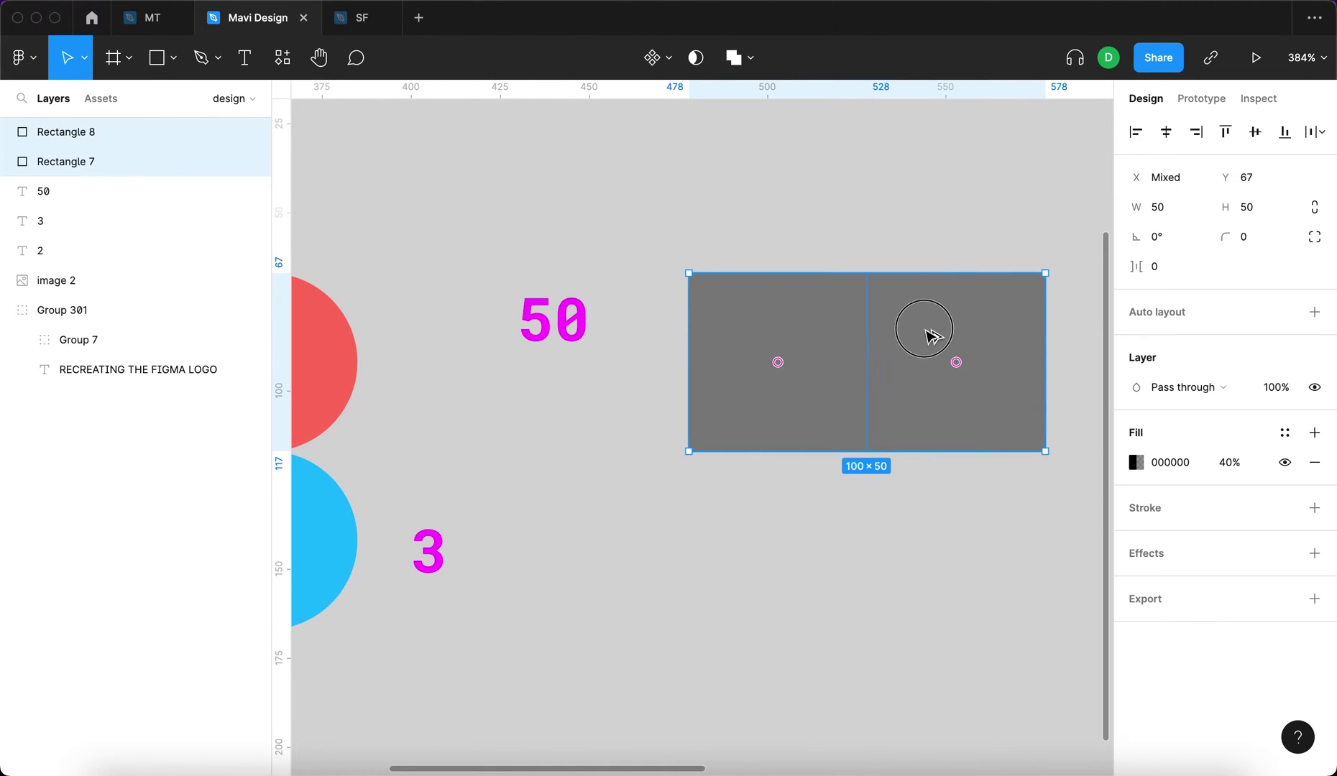
{"action": "left_click_drag", "start_coordinate": [932, 336], "coordinate": [925, 547]}
{"action": "scroll", "coordinate": [927, 493], "scroll_direction": "down", "scroll_amount": 6}
{"action": "left_click", "coordinate": [988, 549]}
{"action": "scroll", "coordinate": [988, 552], "scroll_direction": "up", "scroll_amount": 4}
{"action": "scroll", "coordinate": [986, 552], "scroll_direction": "left", "scroll_amount": 2}
{"action": "scroll", "coordinate": [986, 552], "scroll_direction": "down", "scroll_amount": 2}
{"action": "left_click", "coordinate": [993, 537]}
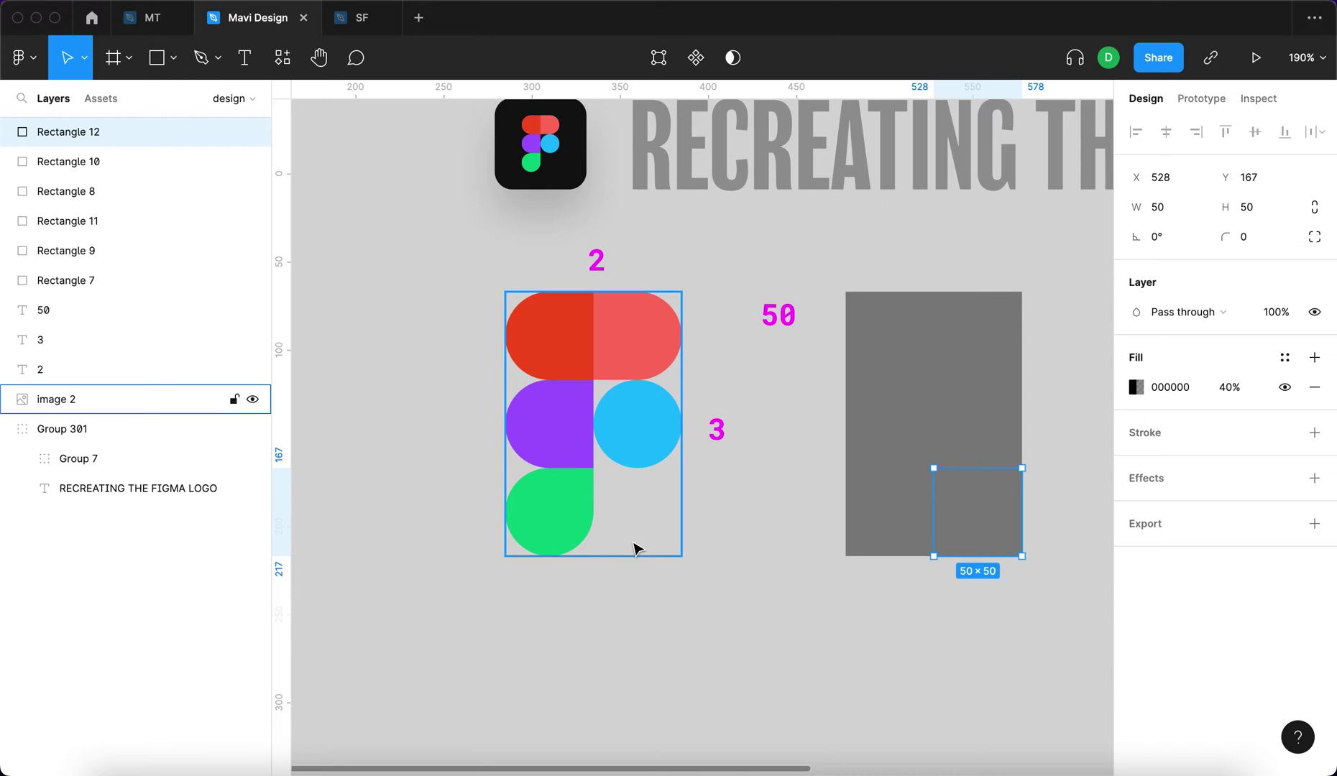
{"action": "key", "text": "Delete"}
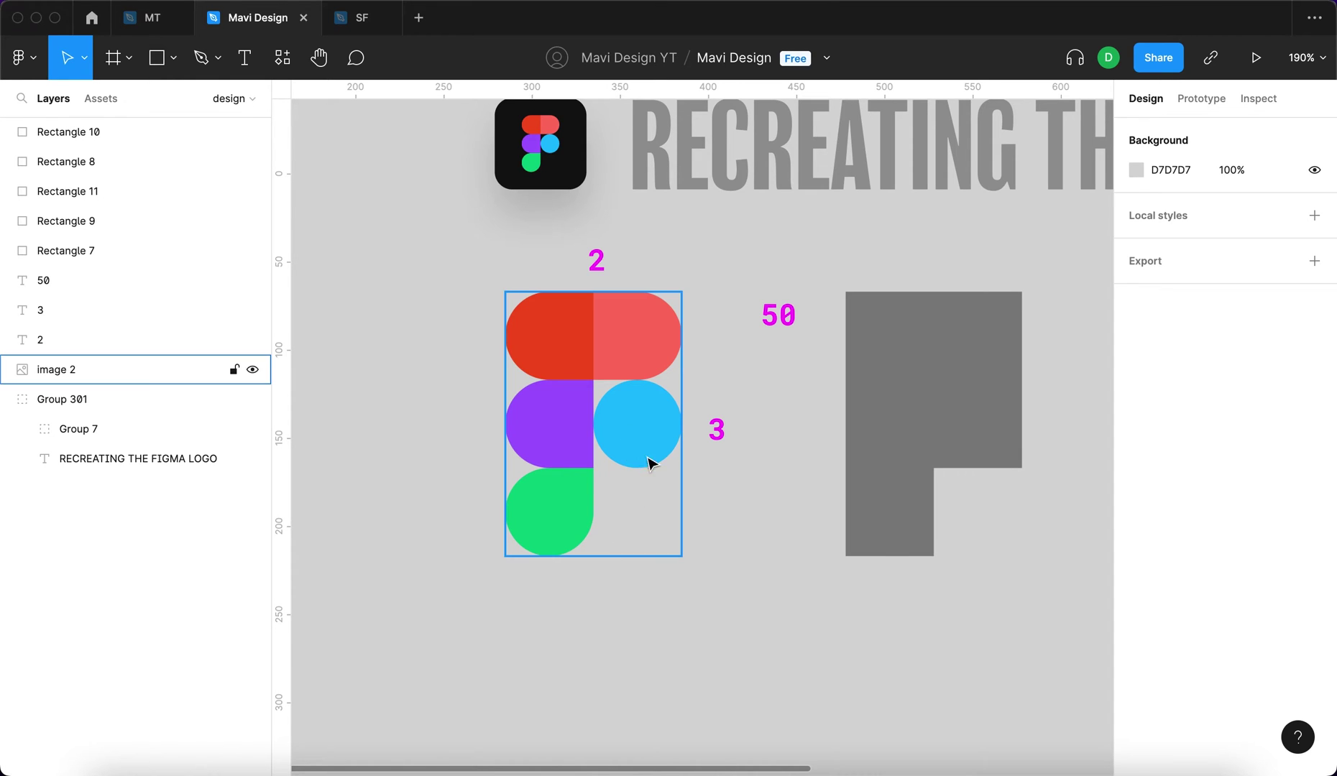
Step: Give the right-middle 50×50 square a corner radius of 25, making it a circle
{"action": "left_click", "coordinate": [986, 425]}
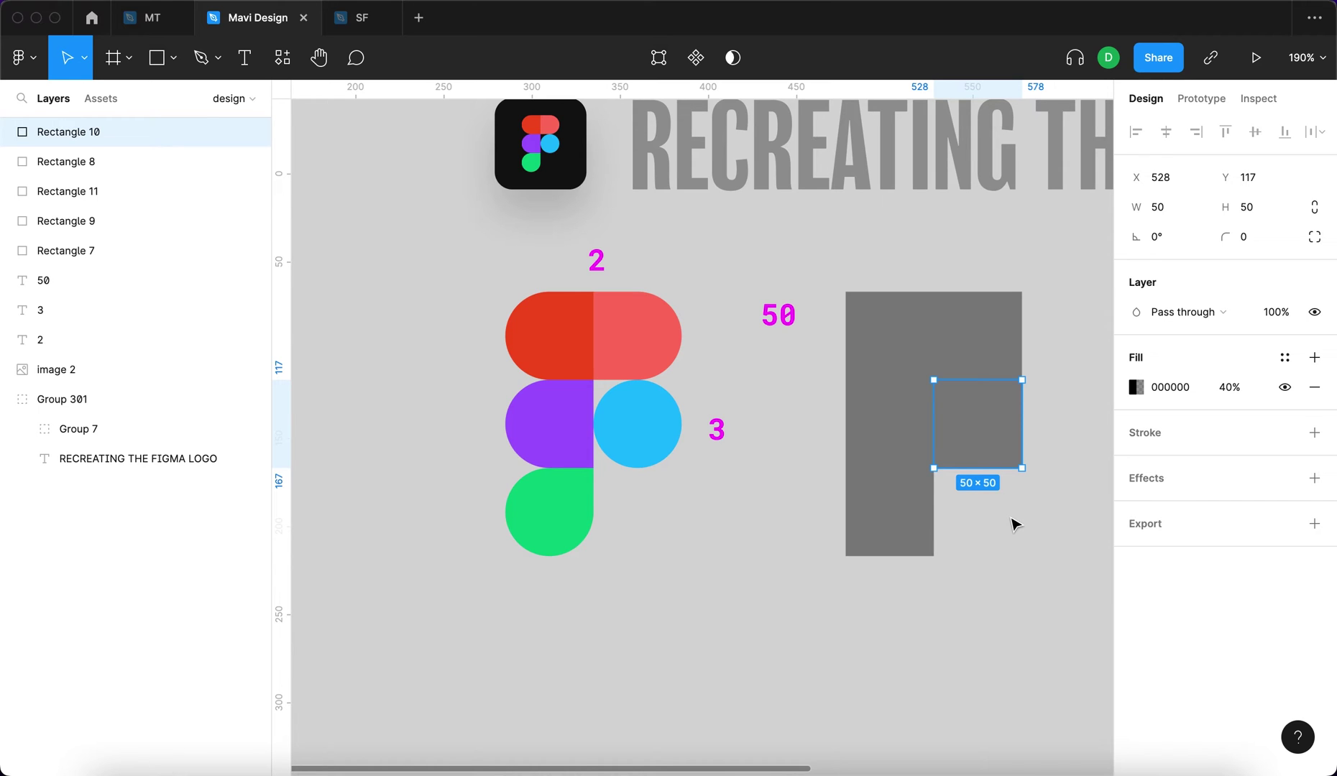
{"action": "left_click", "coordinate": [1168, 212]}
{"action": "left_click", "coordinate": [1259, 211]}
{"action": "key", "text": "Tab"}
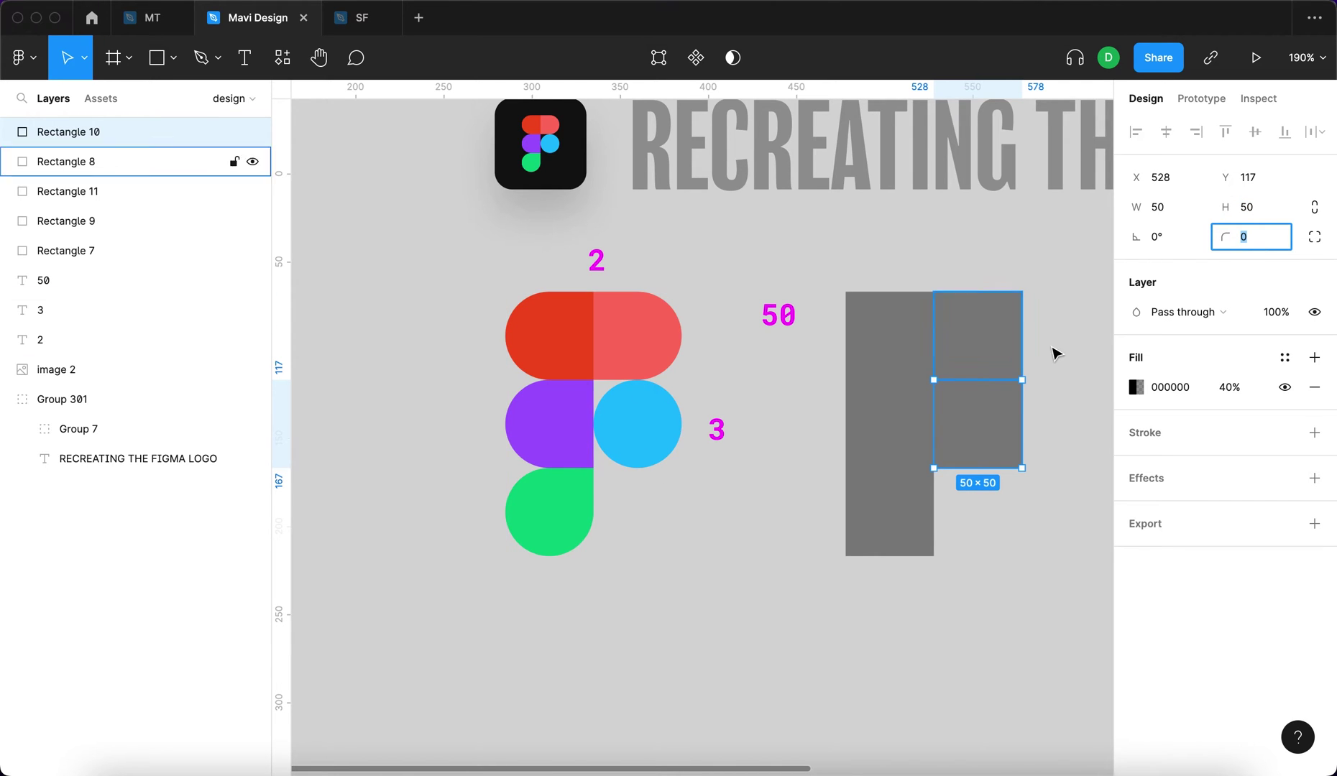
{"action": "type", "text": "25"}
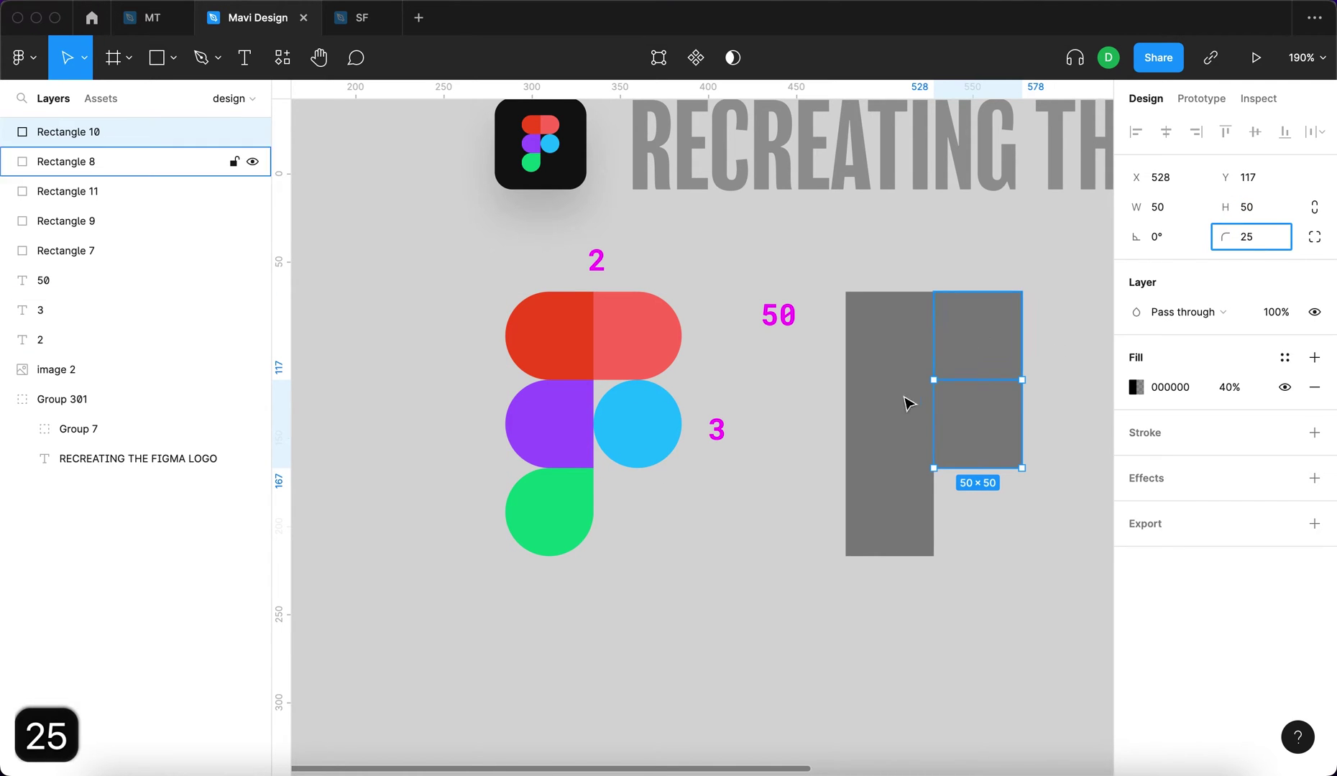
{"action": "key", "text": "Return"}
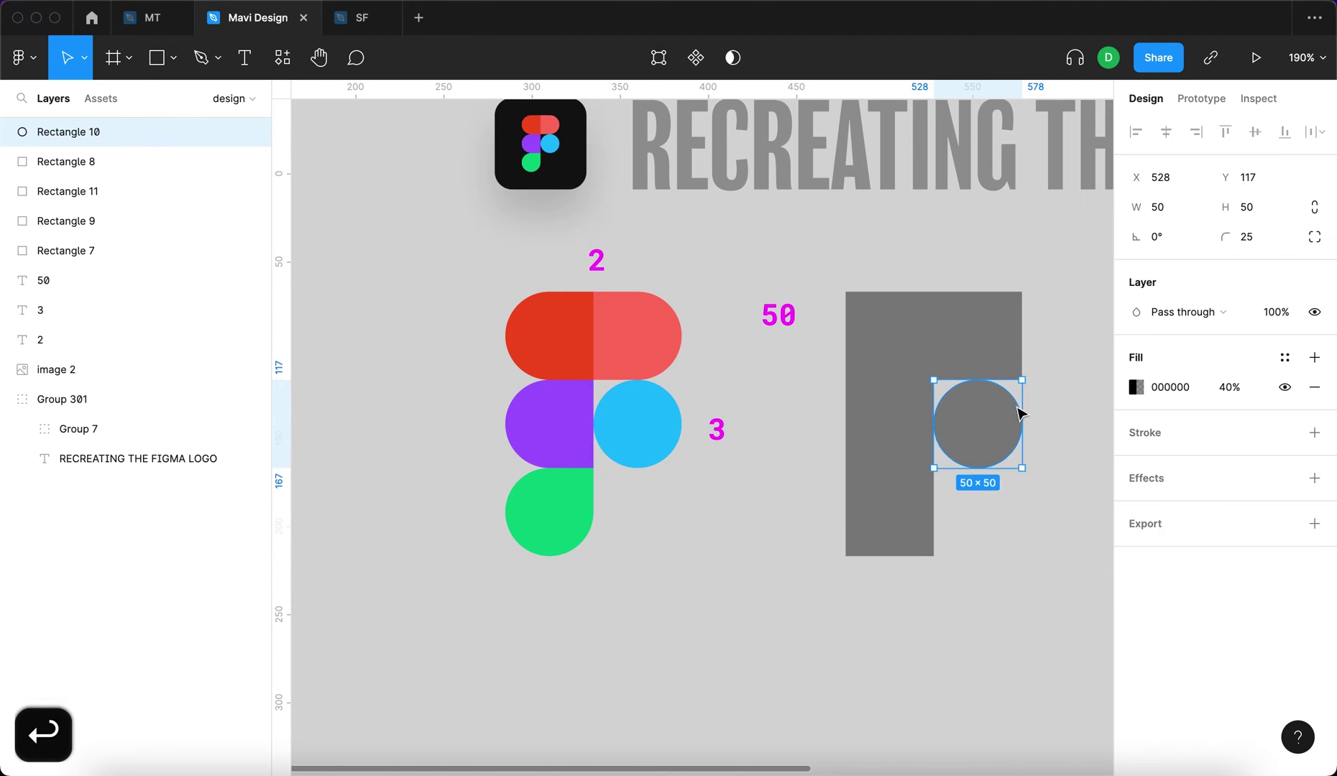
{"action": "left_click", "coordinate": [1039, 480]}
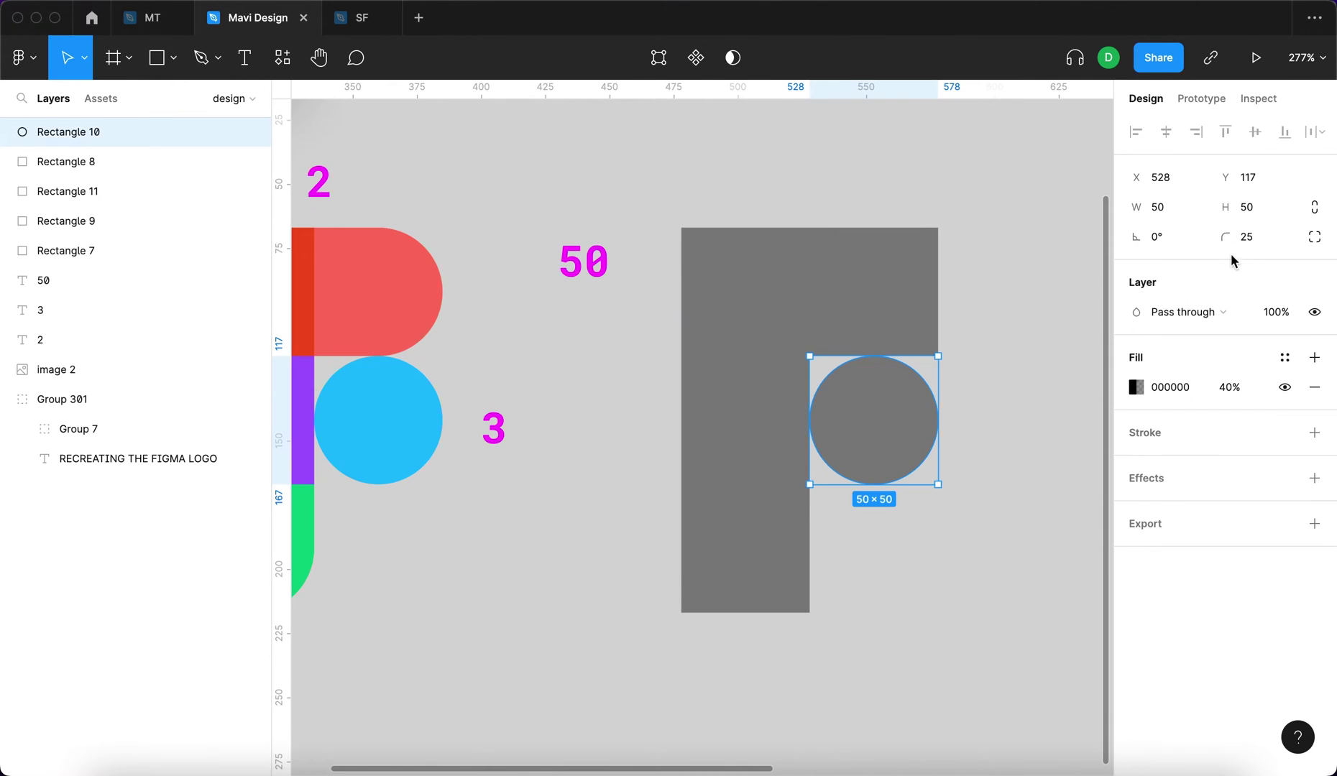
{"action": "left_click", "coordinate": [1249, 238]}
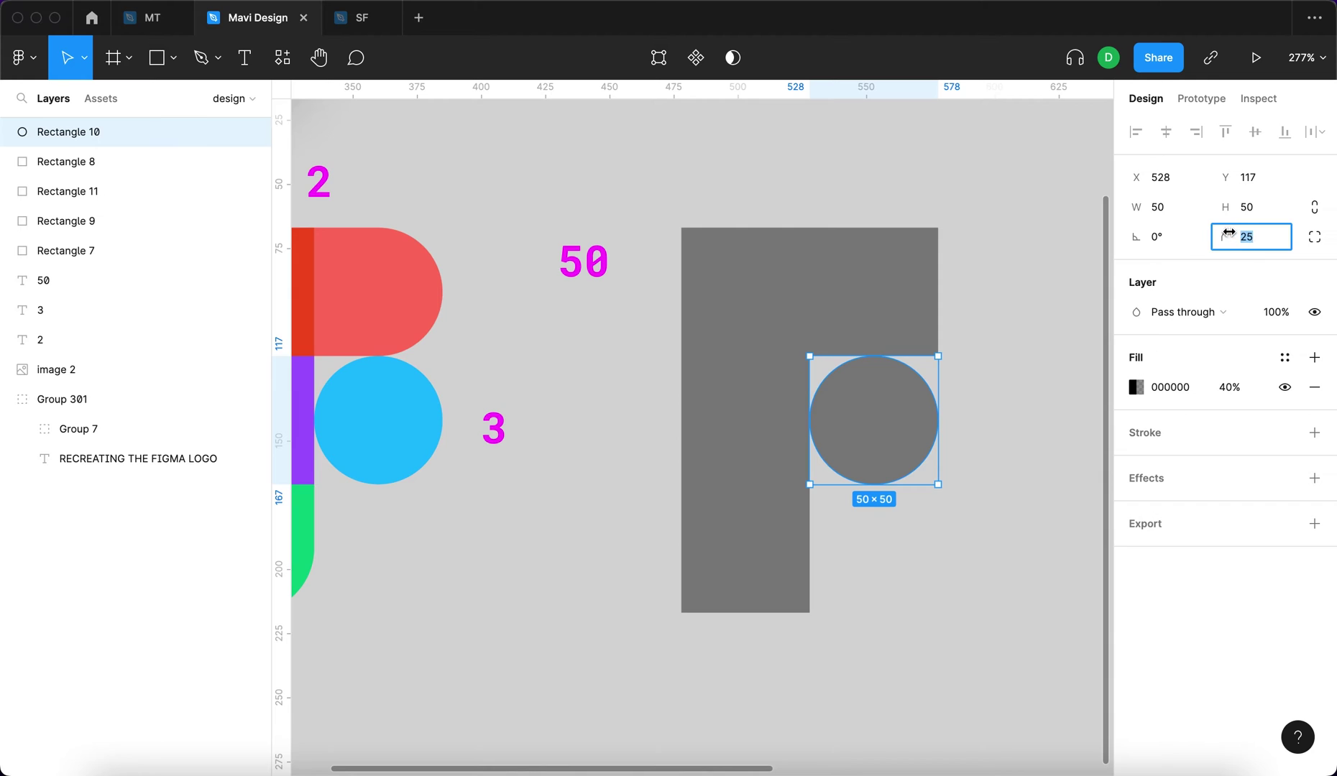
{"action": "left_click", "coordinate": [871, 418]}
{"action": "key", "text": "Escape"}
{"action": "scroll", "coordinate": [1034, 433], "scroll_direction": "left", "scroll_amount": 5}
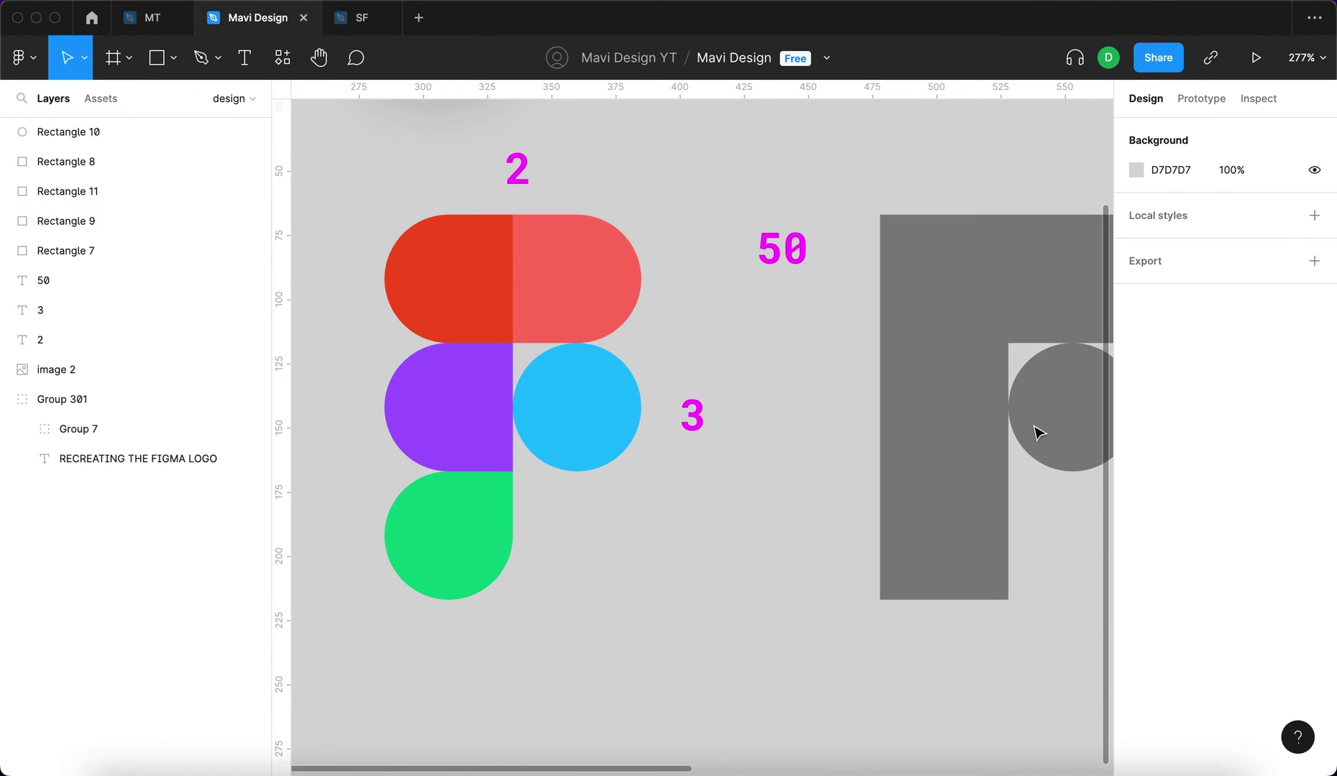
Step: Set 25 top-left and bottom-left corner radii on the left-middle and top-left squares
{"action": "left_click", "coordinate": [943, 417]}
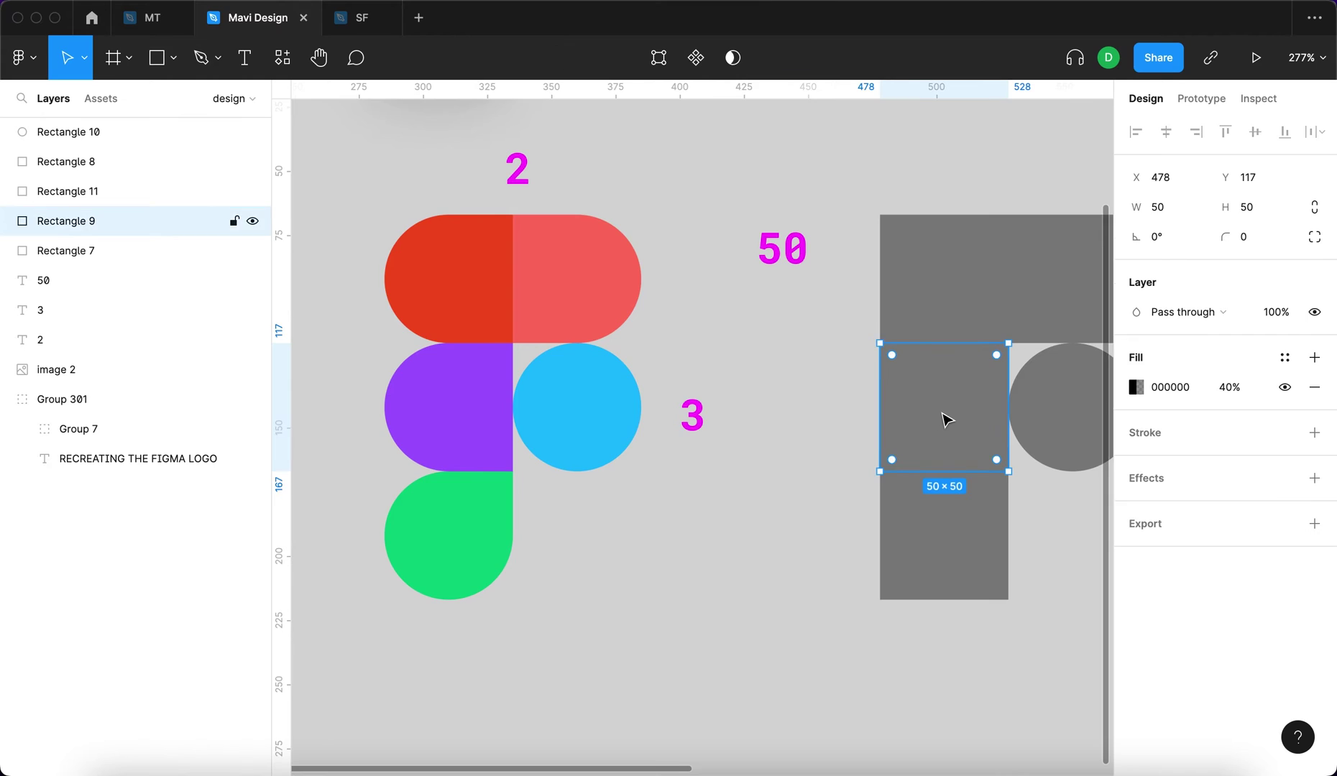
{"action": "left_click", "coordinate": [931, 301], "text": "shift"}
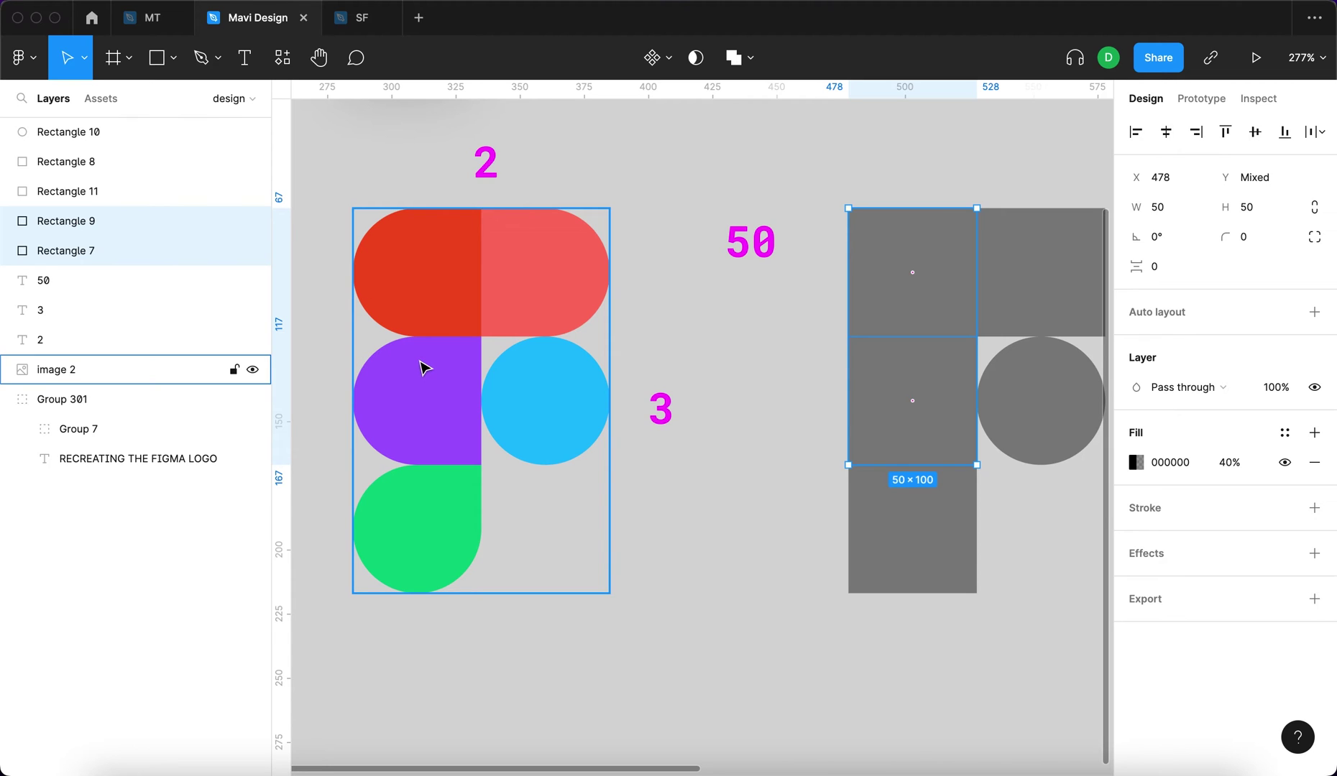
{"action": "scroll", "coordinate": [647, 378], "scroll_direction": "right", "scroll_amount": 1}
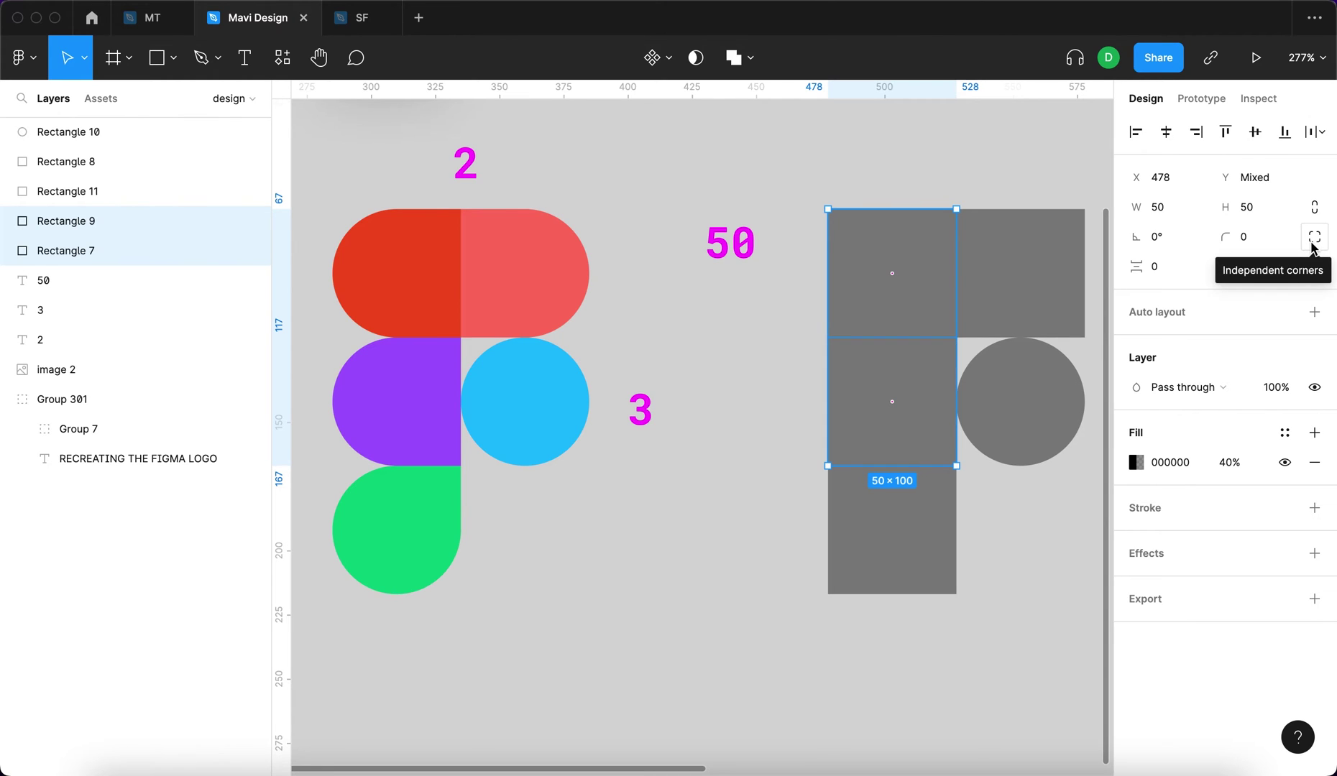
{"action": "left_click", "coordinate": [1167, 277]}
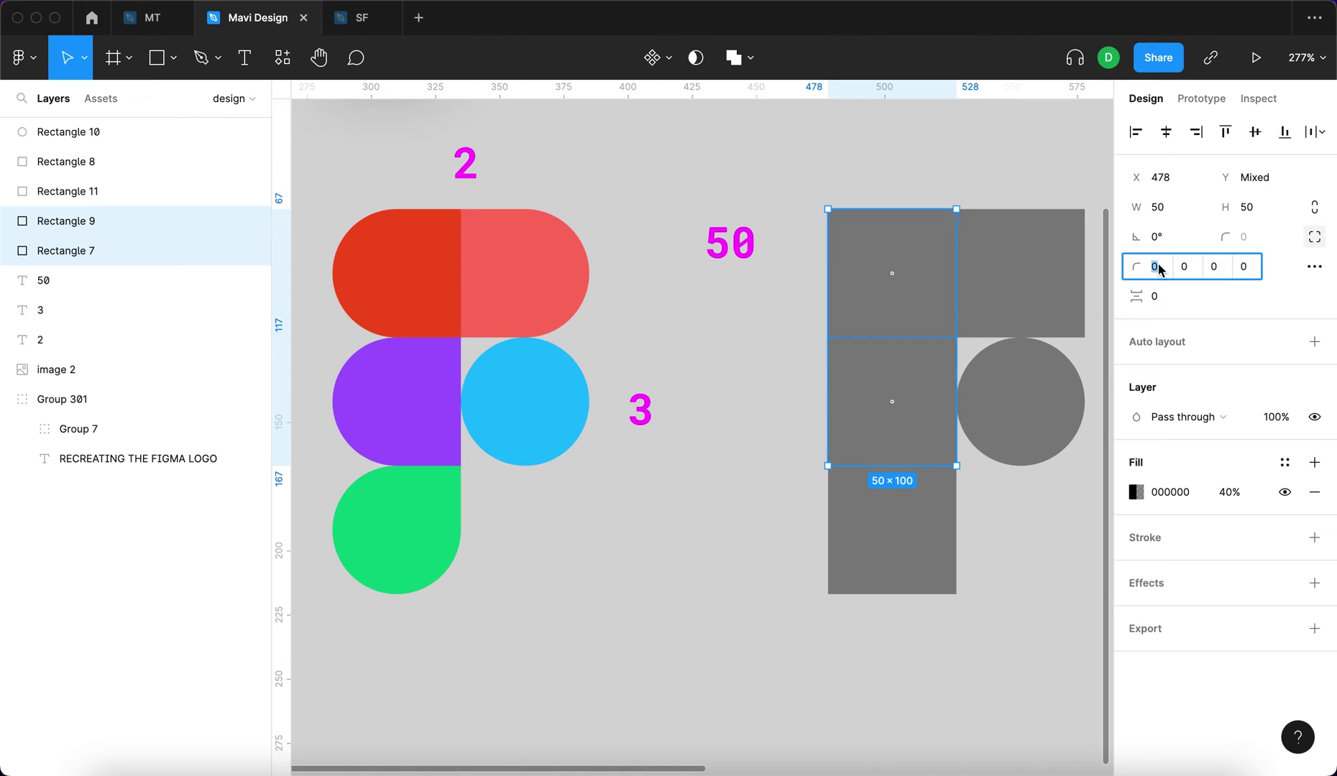
{"action": "type", "text": "25"}
{"action": "key", "text": "Return"}
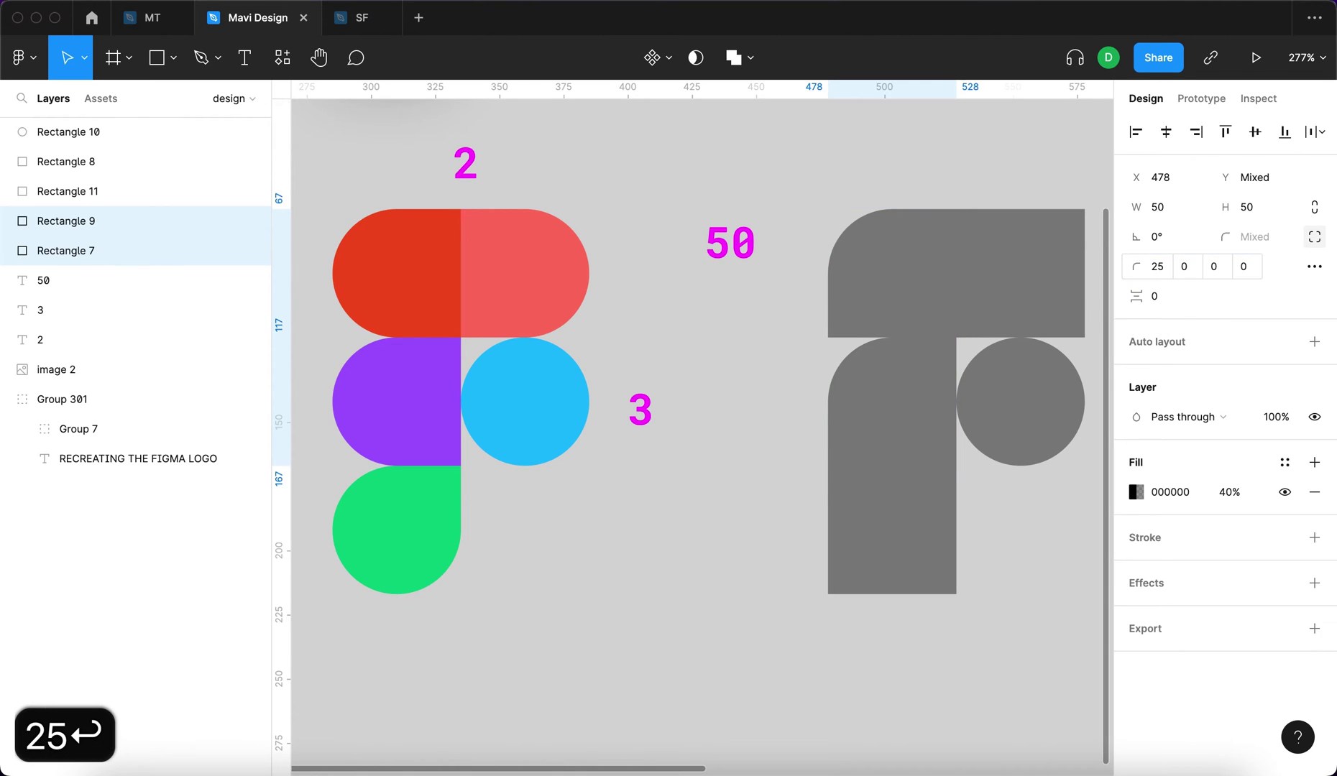
{"action": "left_click", "coordinate": [1254, 270]}
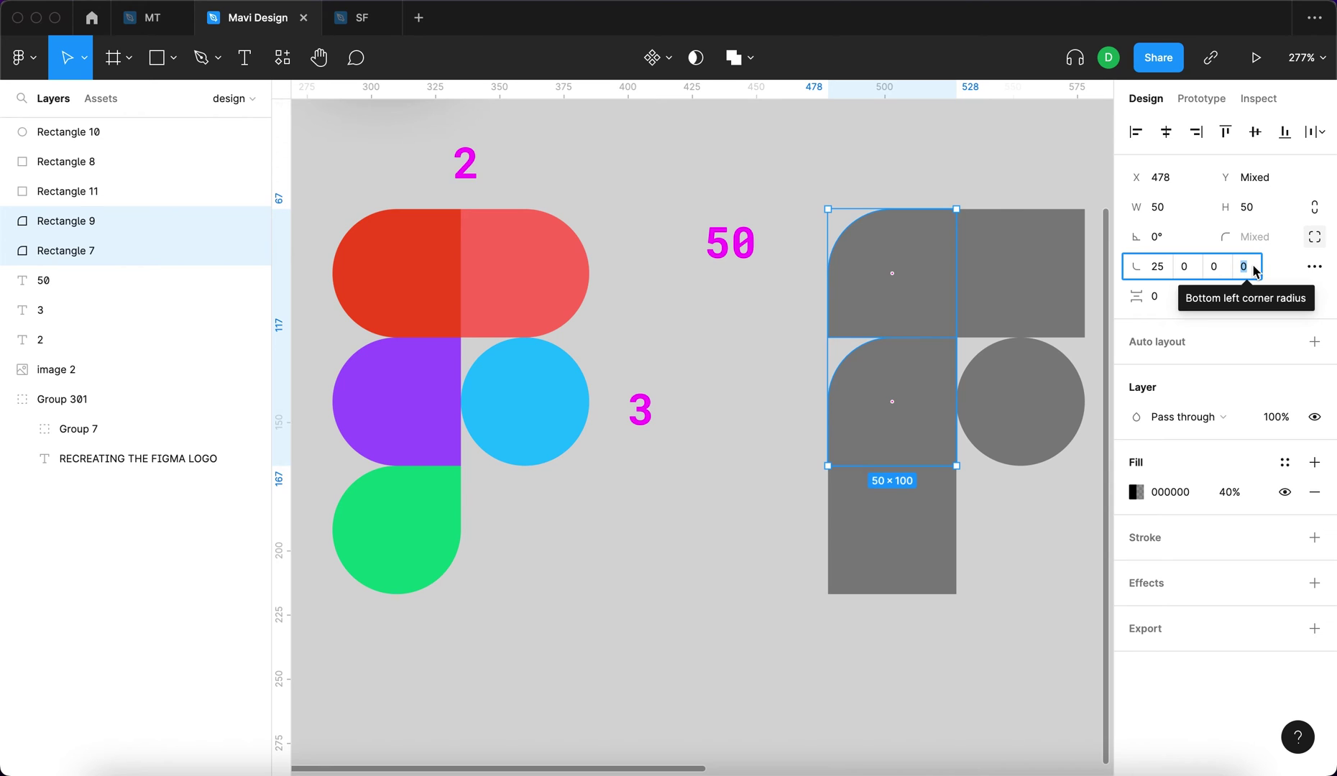
{"action": "type", "text": "25"}
{"action": "key", "text": "Return"}
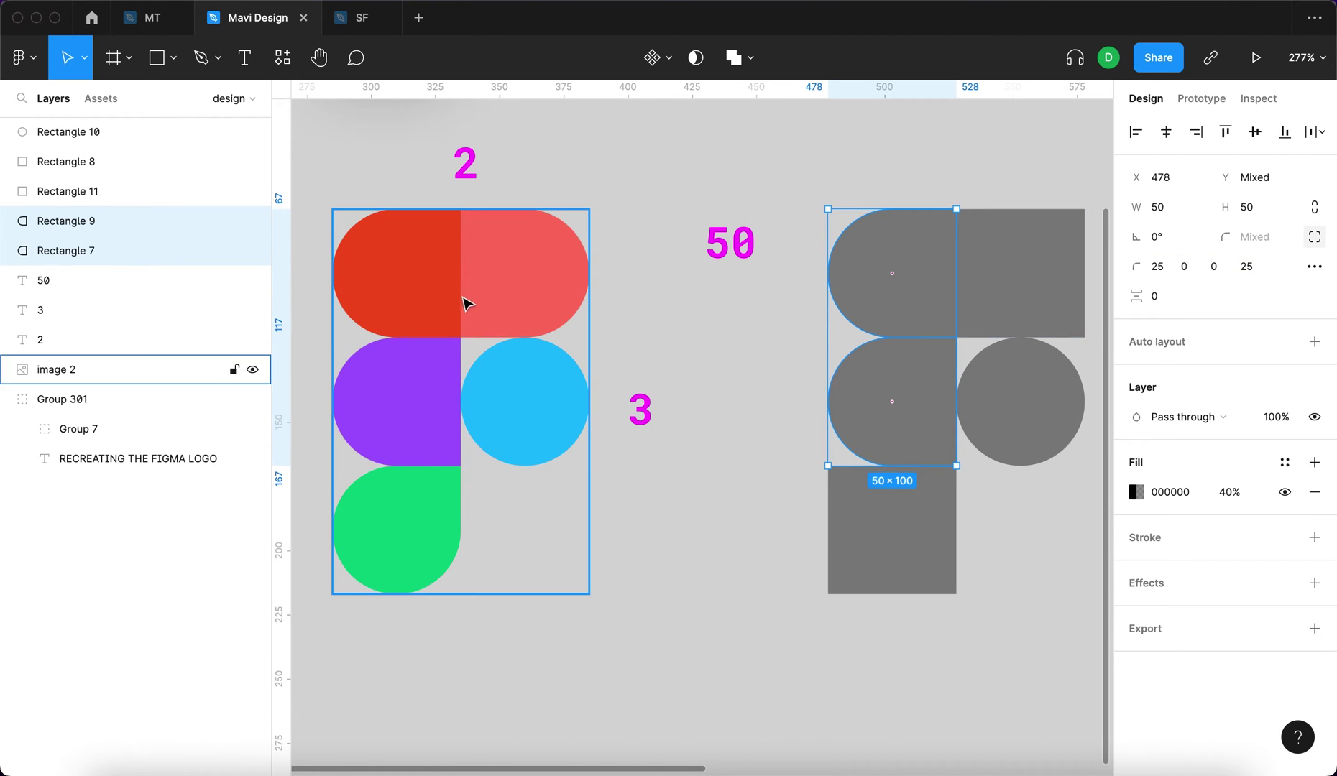
Step: Give the top-right square 25 top-right and bottom-right corner radii
{"action": "left_click", "coordinate": [907, 277]}
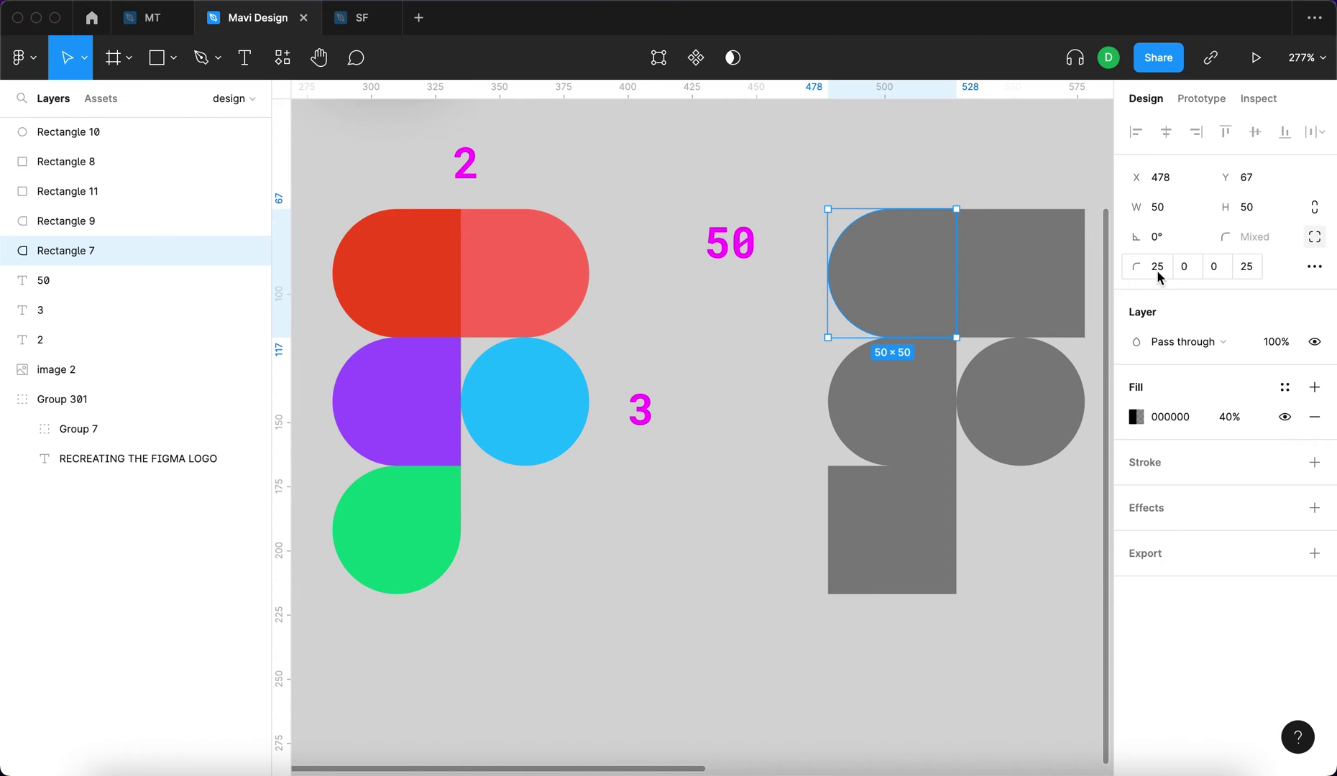
{"action": "key", "text": "Tab"}
{"action": "left_click", "coordinate": [1313, 236]}
{"action": "left_click", "coordinate": [1187, 267]}
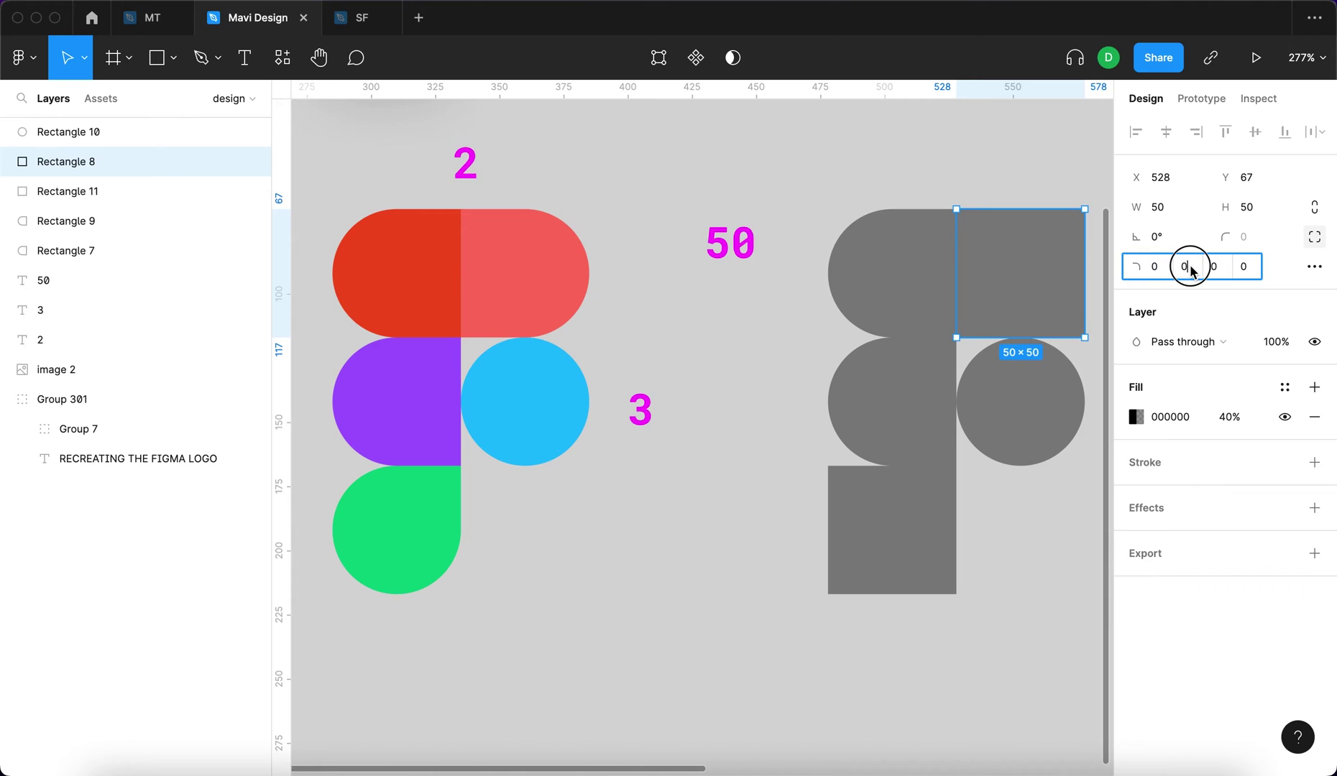
{"action": "type", "text": "25"}
{"action": "key", "text": "Tab"}
{"action": "type", "text": "25"}
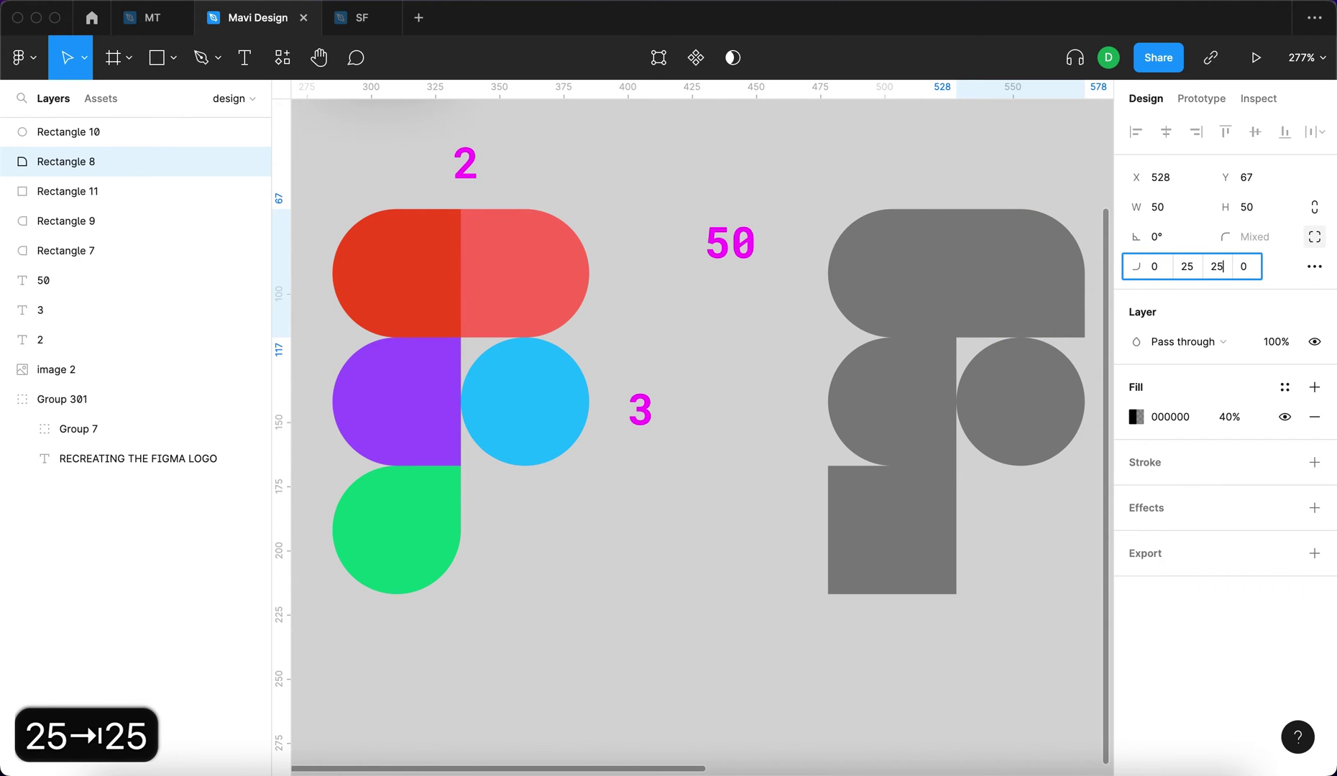
{"action": "key", "text": "Return"}
{"action": "left_click", "coordinate": [1031, 202]}
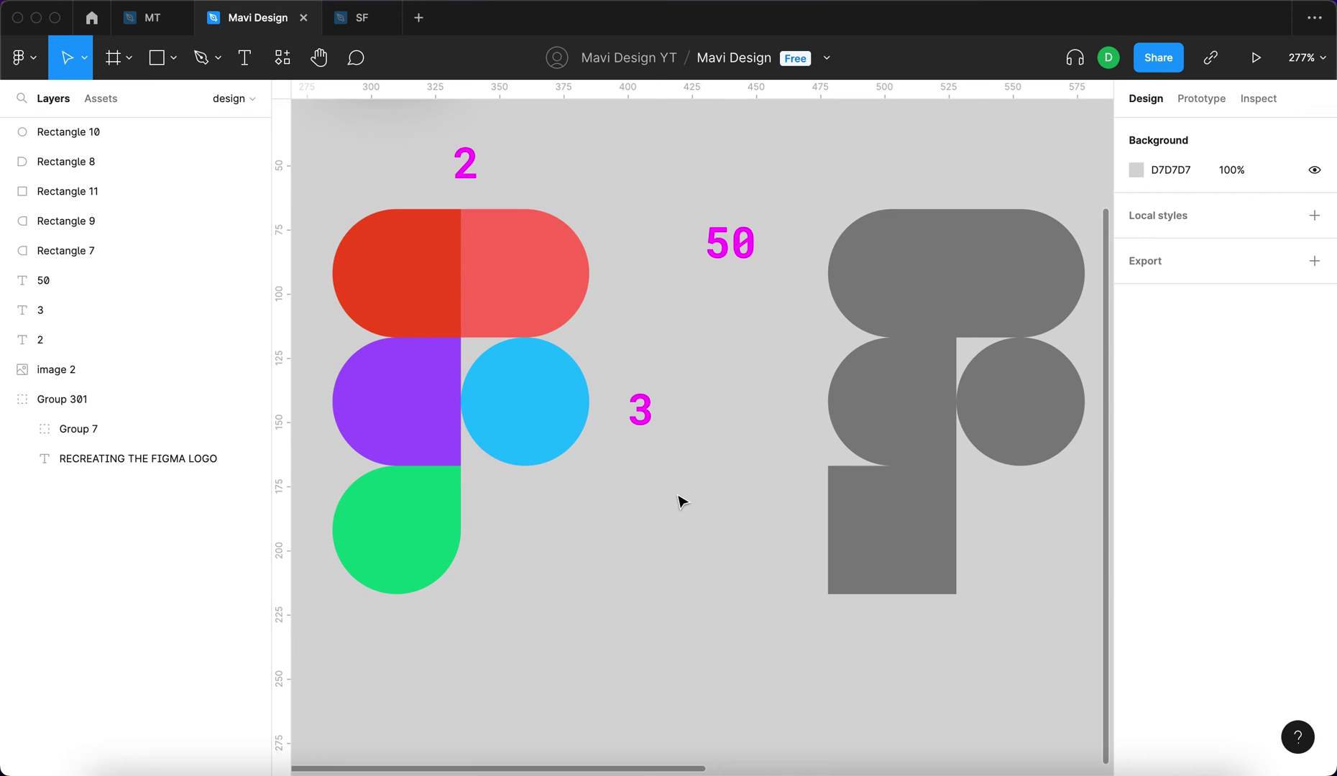
{"action": "left_click", "coordinate": [938, 570]}
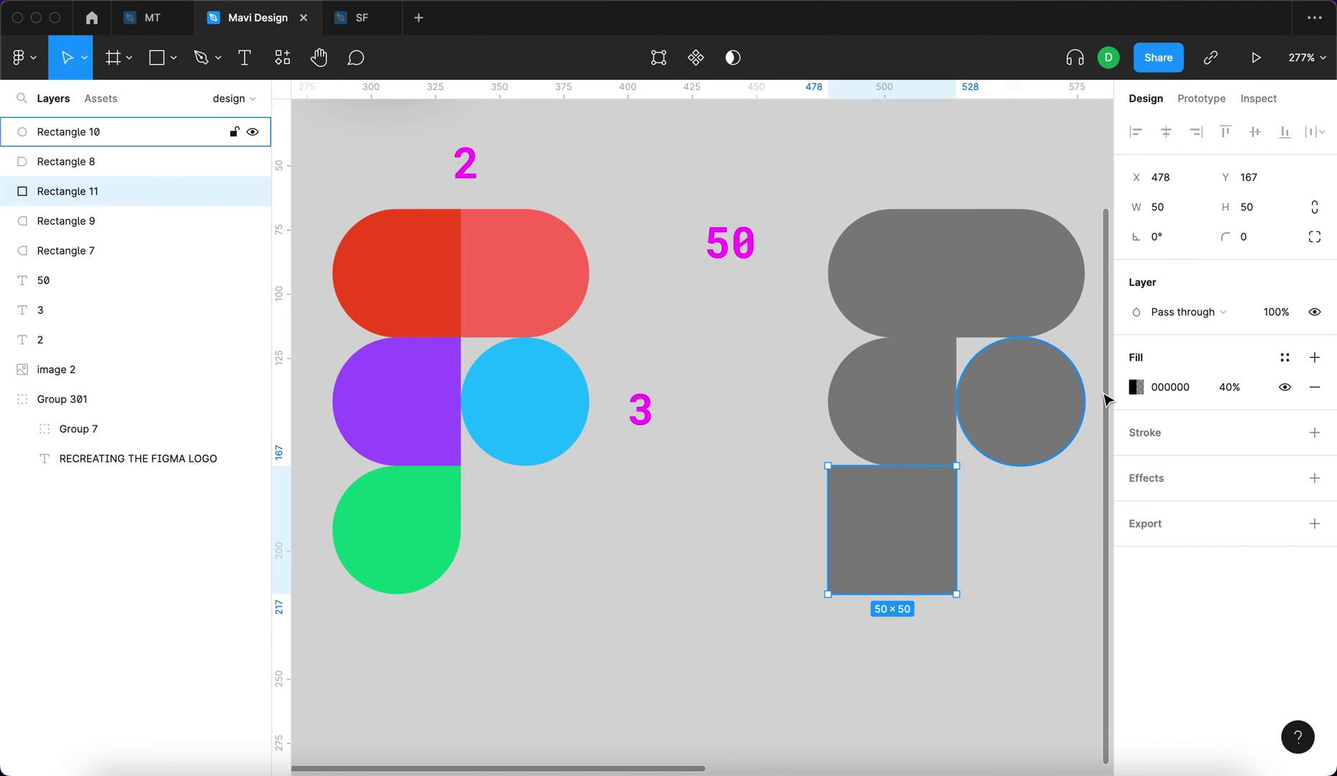
Step: Set radius 25 on the bottom square's top-left, bottom-right and bottom-left corners
{"action": "left_click", "coordinate": [1314, 236]}
{"action": "left_click", "coordinate": [1159, 266]}
{"action": "type", "text": "25"}
{"action": "left_click", "coordinate": [1214, 266]}
{"action": "type", "text": "25"}
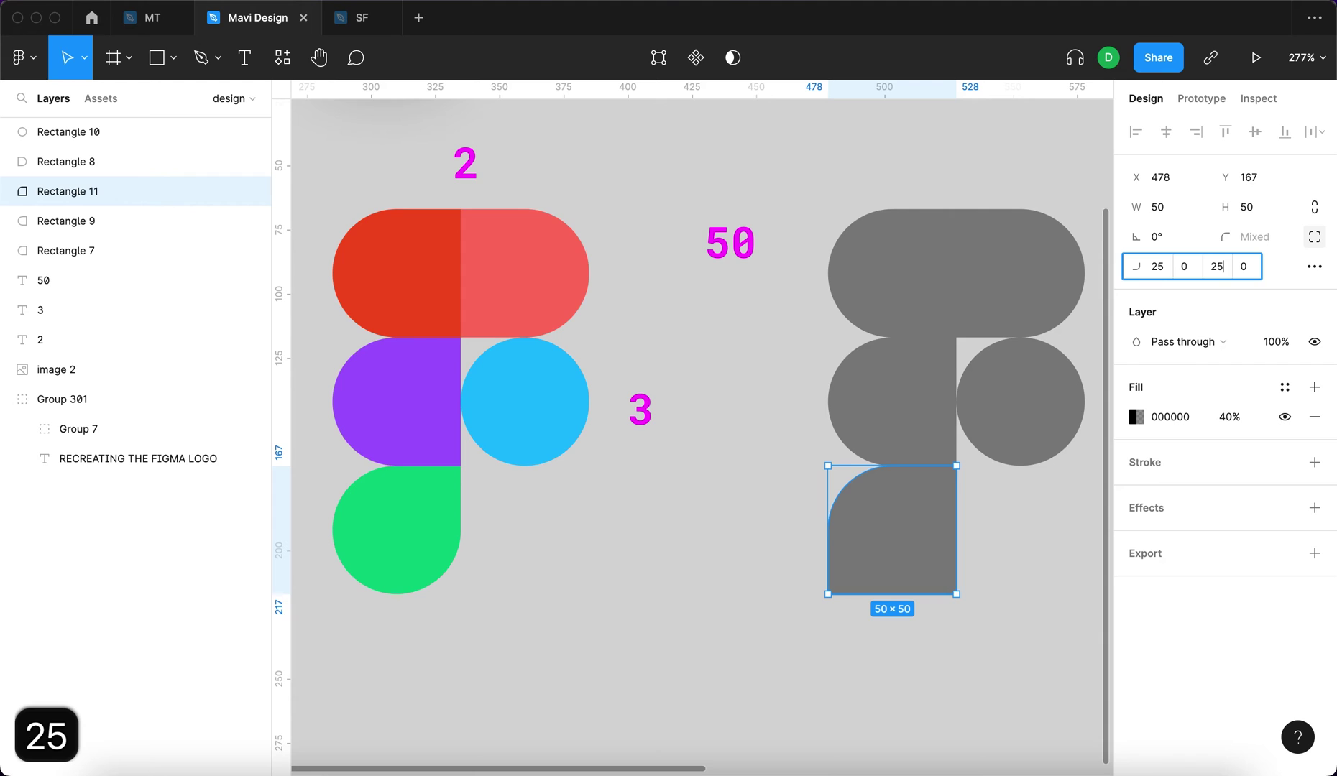
{"action": "left_click", "coordinate": [1244, 267]}
{"action": "type", "text": "25"}
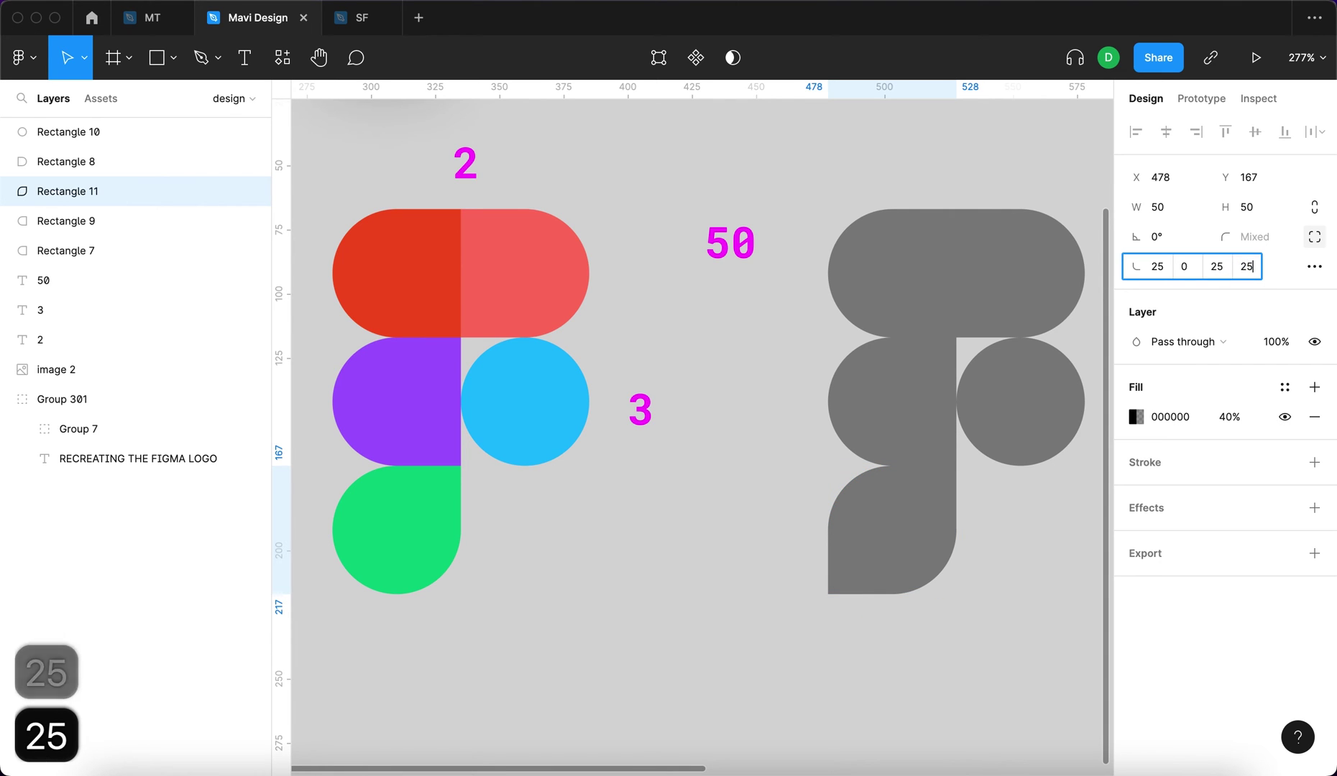
{"action": "key", "text": "Return"}
{"action": "scroll", "coordinate": [1011, 585], "scroll_direction": "down", "scroll_amount": 5}
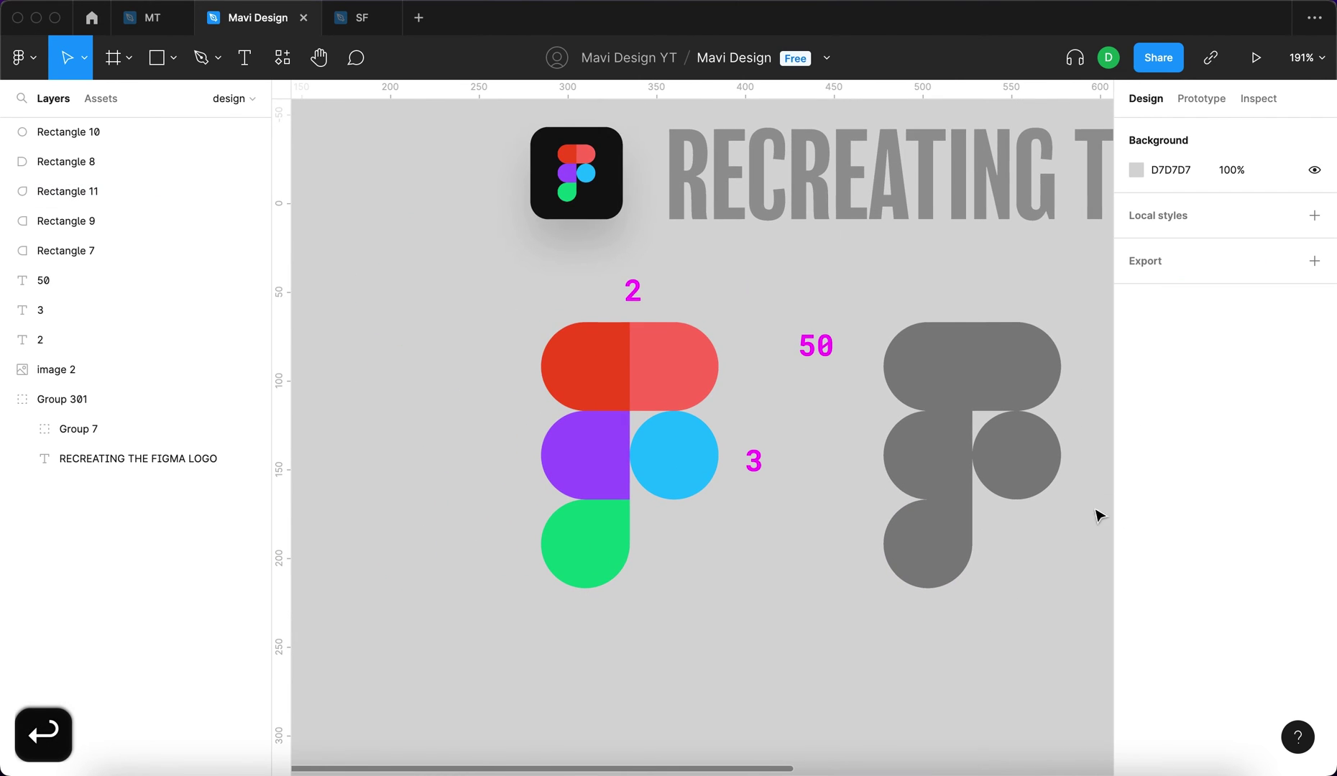
{"action": "scroll", "coordinate": [907, 352], "scroll_direction": "right", "scroll_amount": 3}
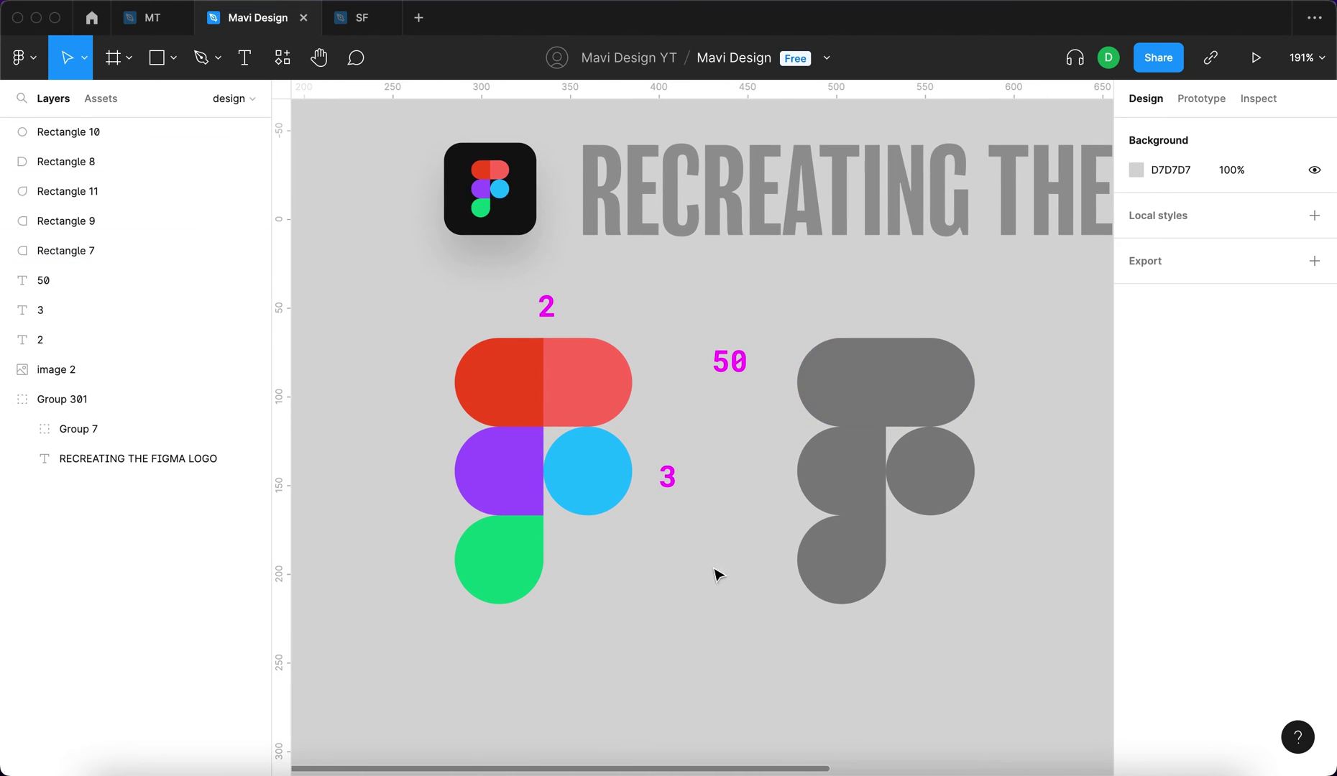
{"action": "left_click", "coordinate": [922, 477]}
Step: Fill the circle with the reference's blue and the left-middle shape with its purple
{"action": "left_click", "coordinate": [971, 609]}
{"action": "left_click", "coordinate": [949, 471]}
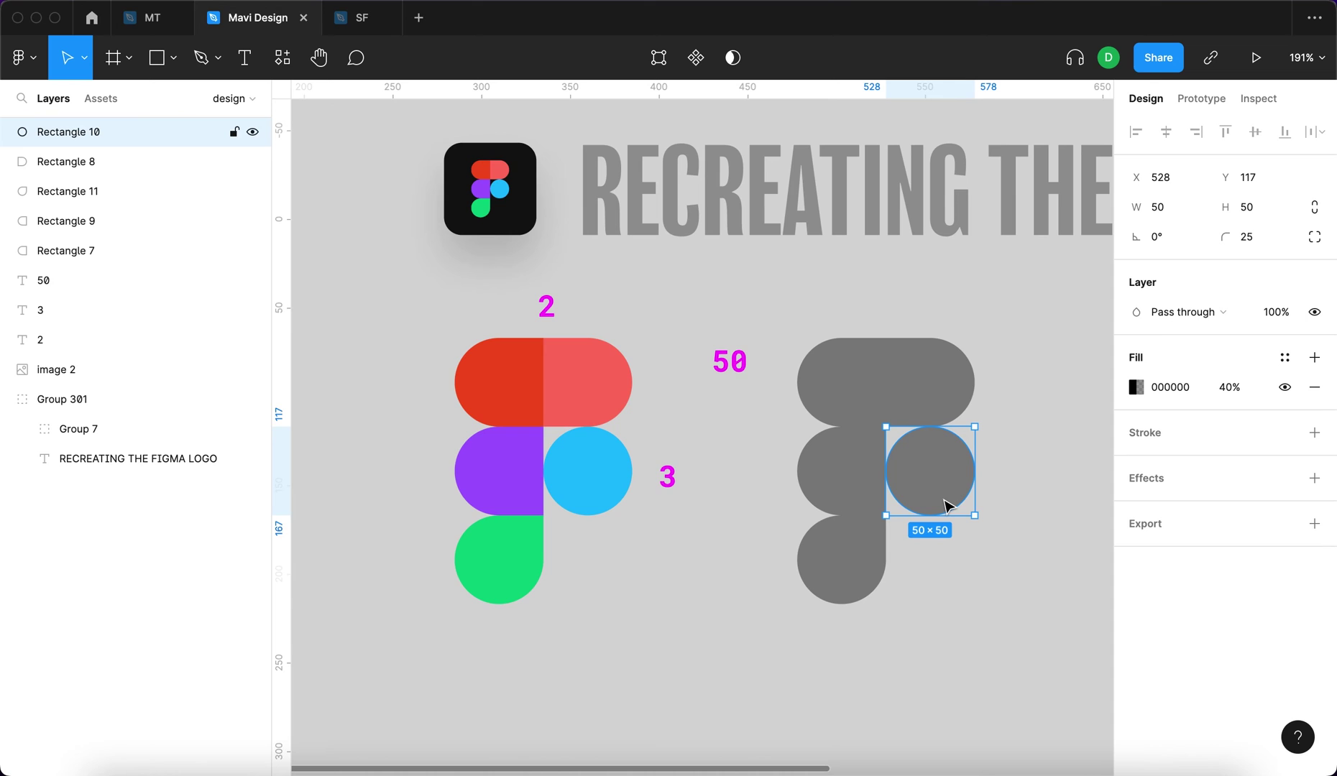
{"action": "key", "text": "i"}
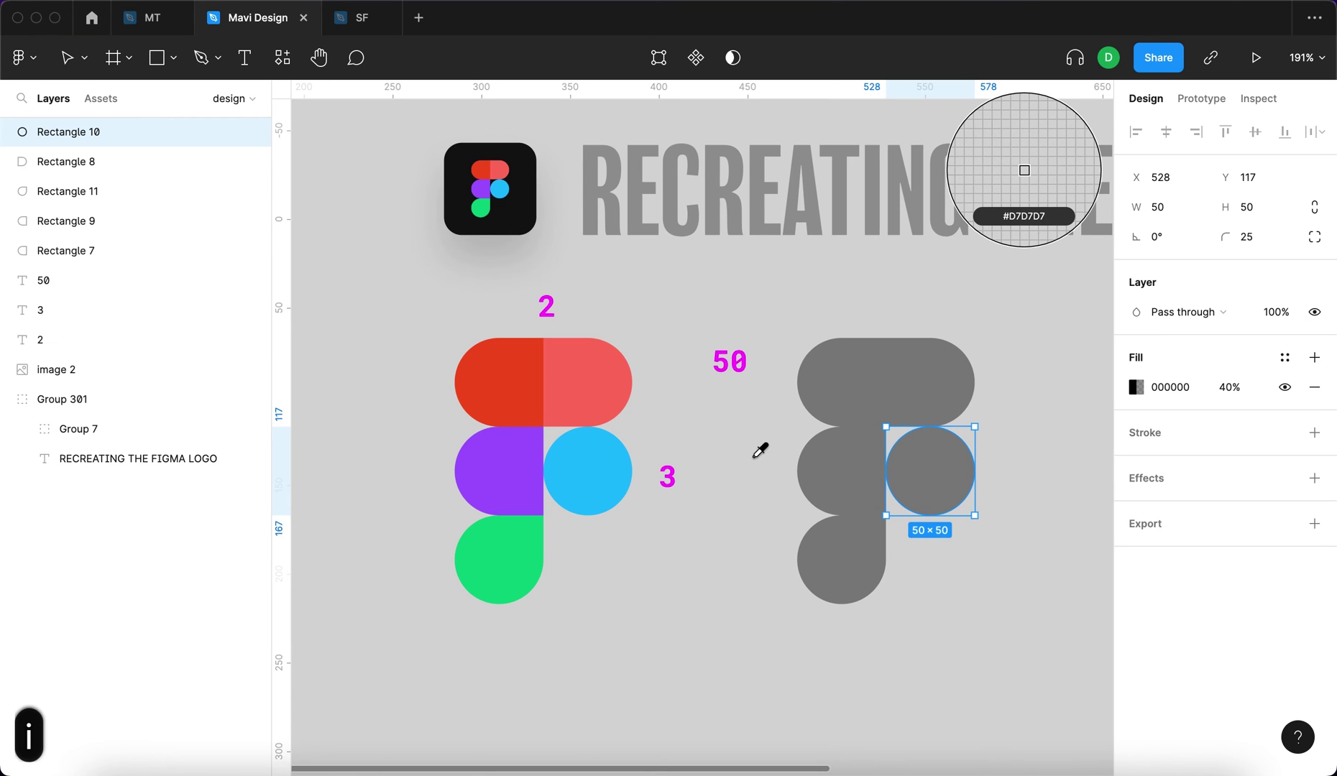
{"action": "left_click", "coordinate": [595, 449]}
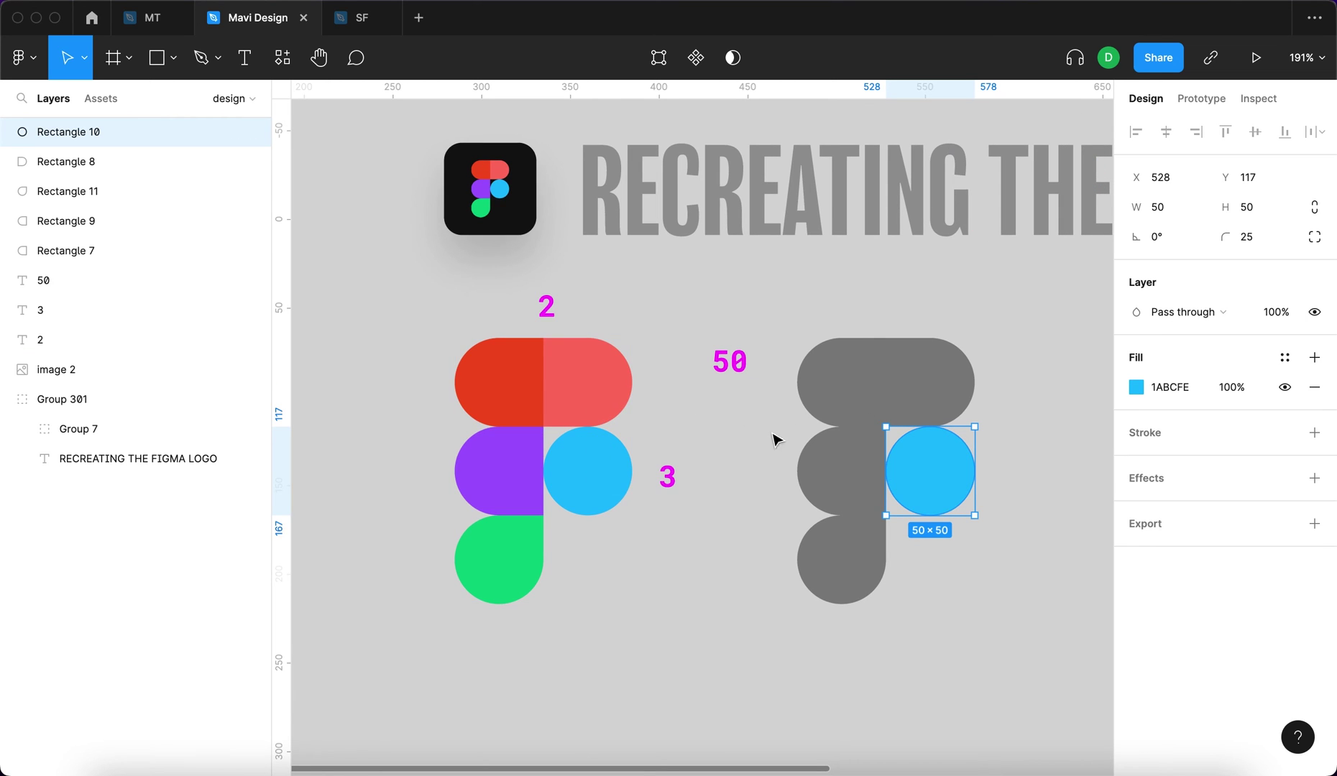
{"action": "left_click", "coordinate": [829, 492]}
{"action": "key", "text": "i"}
{"action": "left_click", "coordinate": [524, 458]}
Step: Fill the top-left shape with the reference's red and the top-right with its pink-red
{"action": "left_click", "coordinate": [850, 372]}
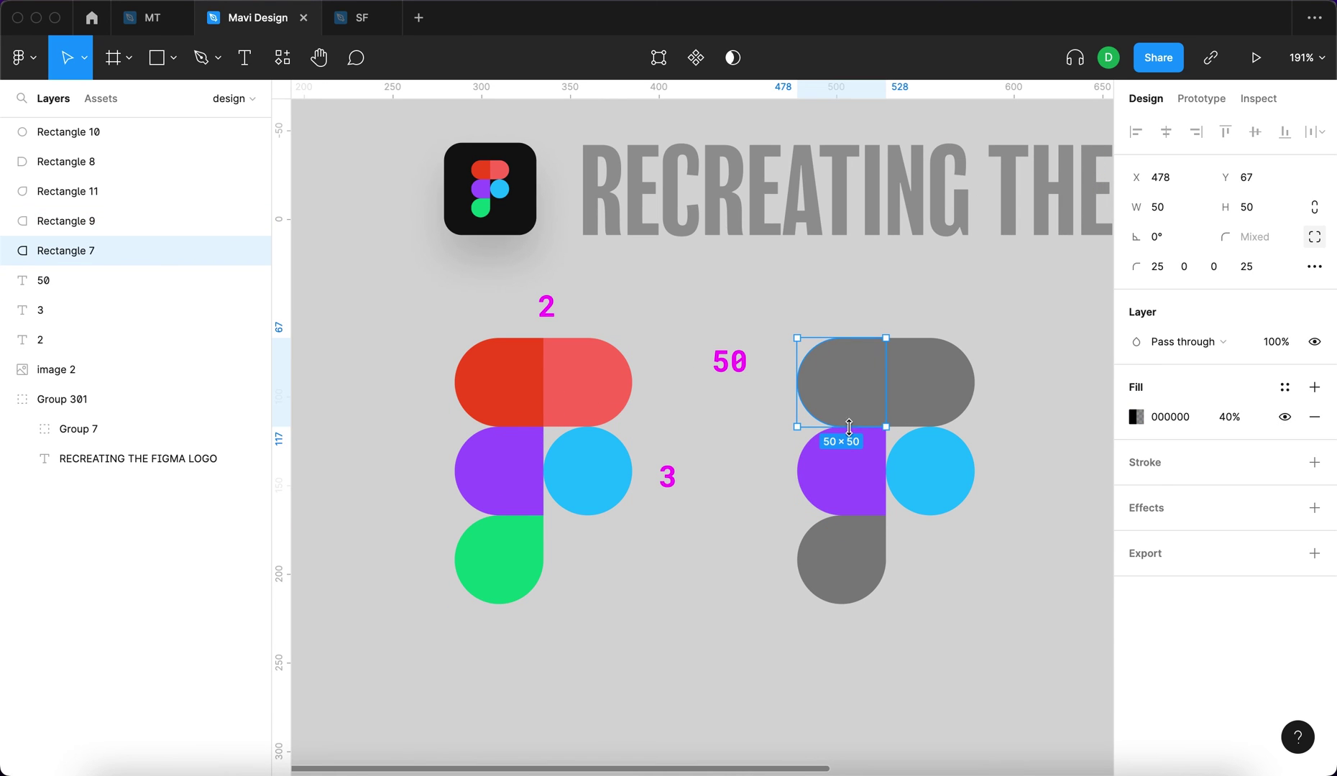
{"action": "key", "text": "i"}
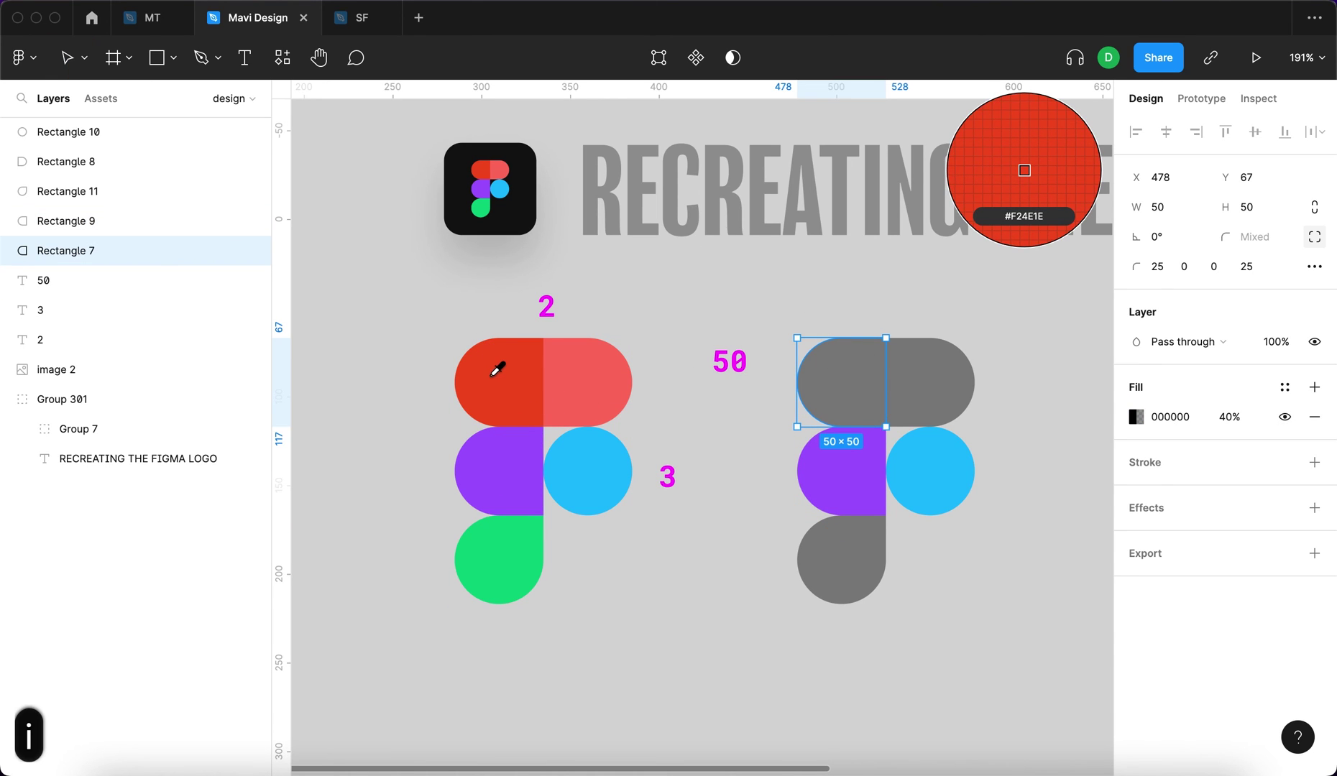
{"action": "left_click", "coordinate": [497, 373]}
{"action": "left_click", "coordinate": [928, 376]}
{"action": "key", "text": "i"}
{"action": "left_click", "coordinate": [593, 357]}
Step: Fill the bottom shape with the reference's green, then zoom to fit both logos
{"action": "left_click", "coordinate": [848, 558]}
{"action": "key", "text": "i"}
{"action": "left_click", "coordinate": [503, 558]}
{"action": "left_click", "coordinate": [679, 667]}
{"action": "key", "text": "shift+1"}
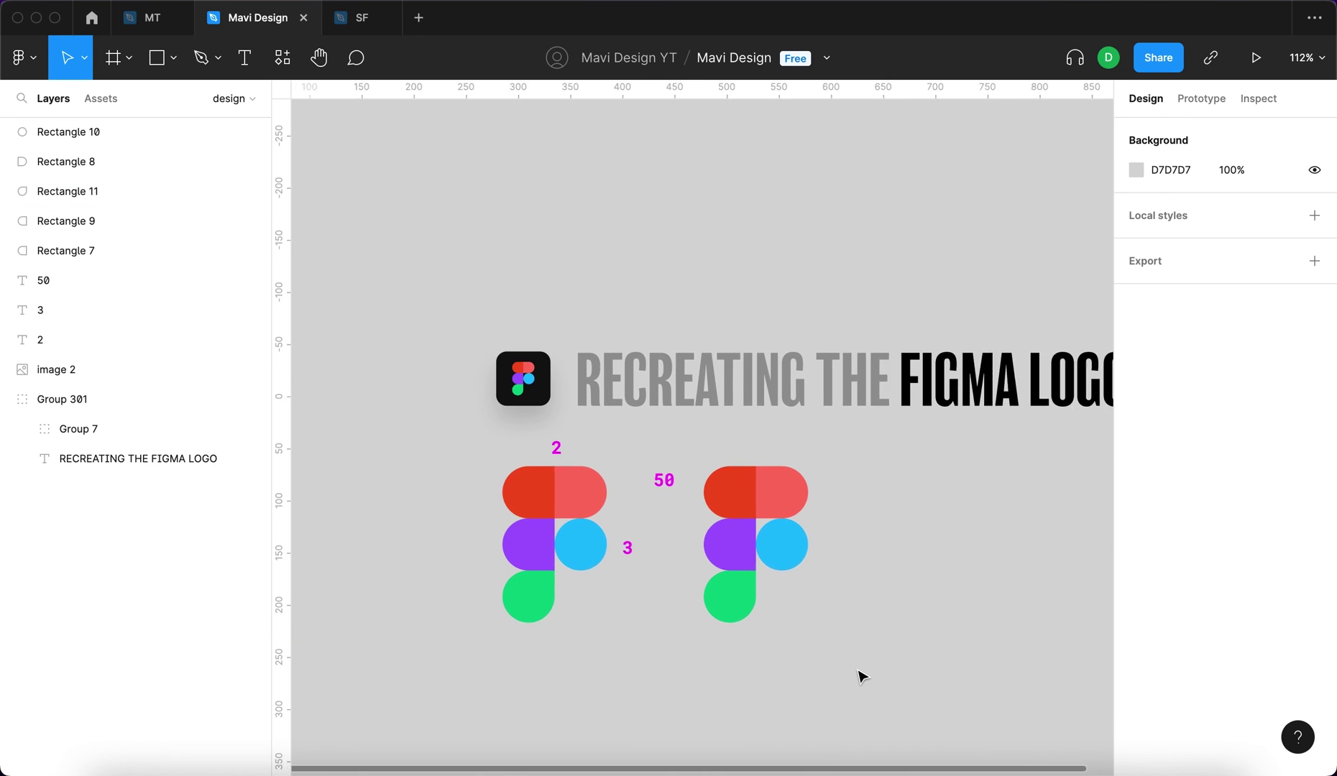
Step: Group the five coloured shapes into Group 302 and nudge the group slightly right
{"action": "left_click_drag", "start_coordinate": [812, 664], "coordinate": [657, 450]}
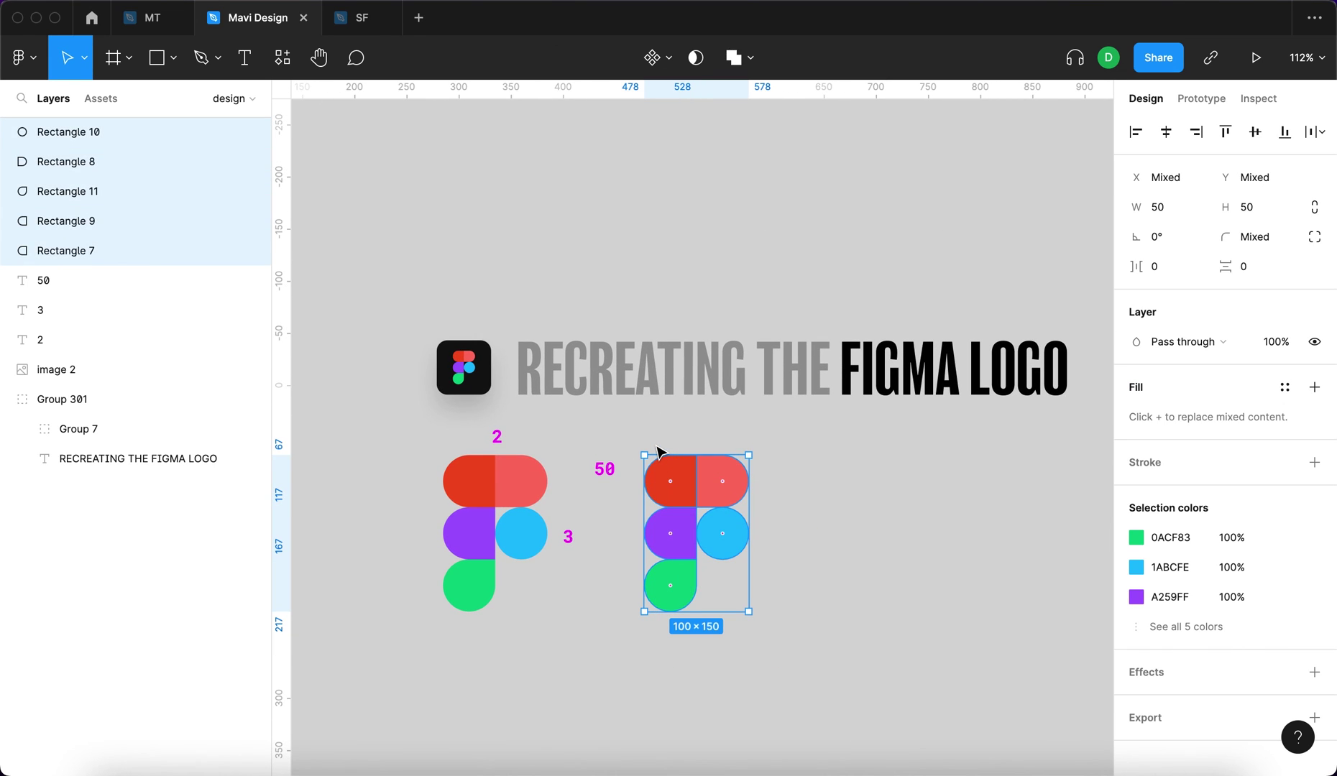
{"action": "key", "text": "super+g"}
{"action": "left_click", "coordinate": [824, 496]}
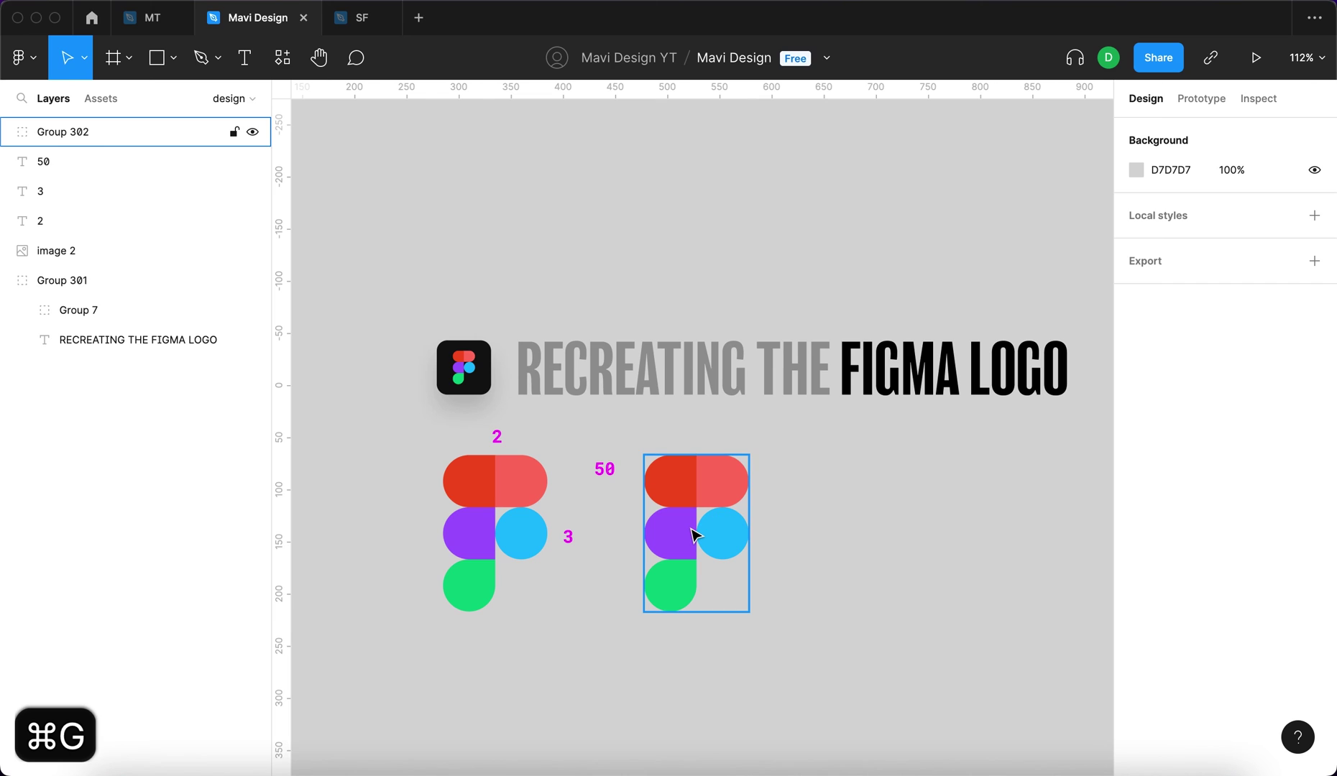
{"action": "left_click_drag", "start_coordinate": [696, 535], "coordinate": [708, 535]}
{"action": "left_click", "coordinate": [818, 555]}
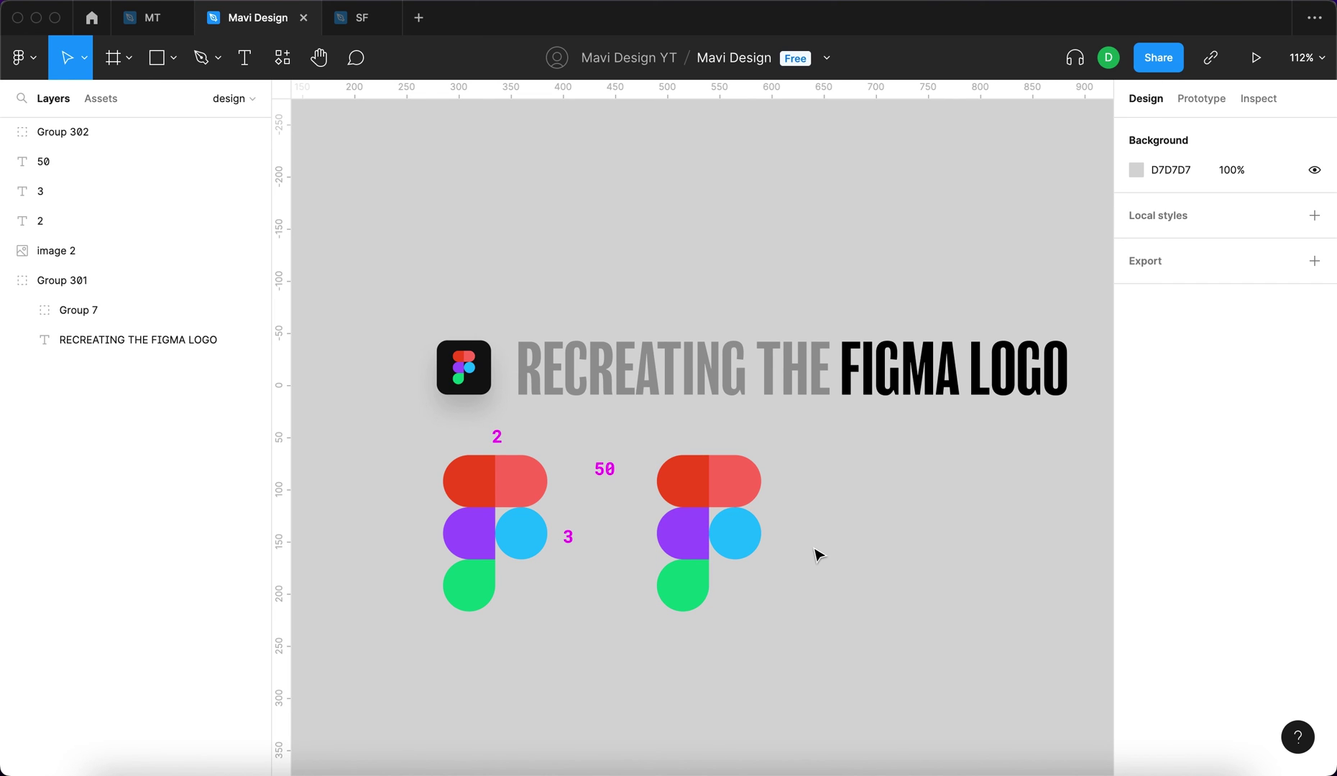